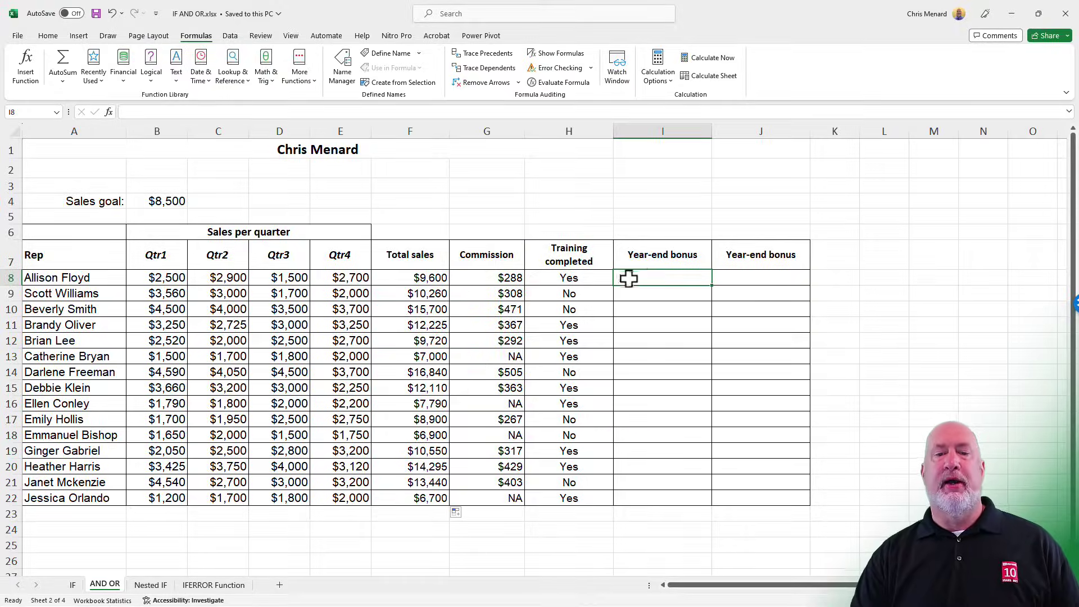
- Review the F8, G8 and H8 entries for the first rep, then browse the logical functions list
{"action": "left_click", "coordinate": [425, 280]}
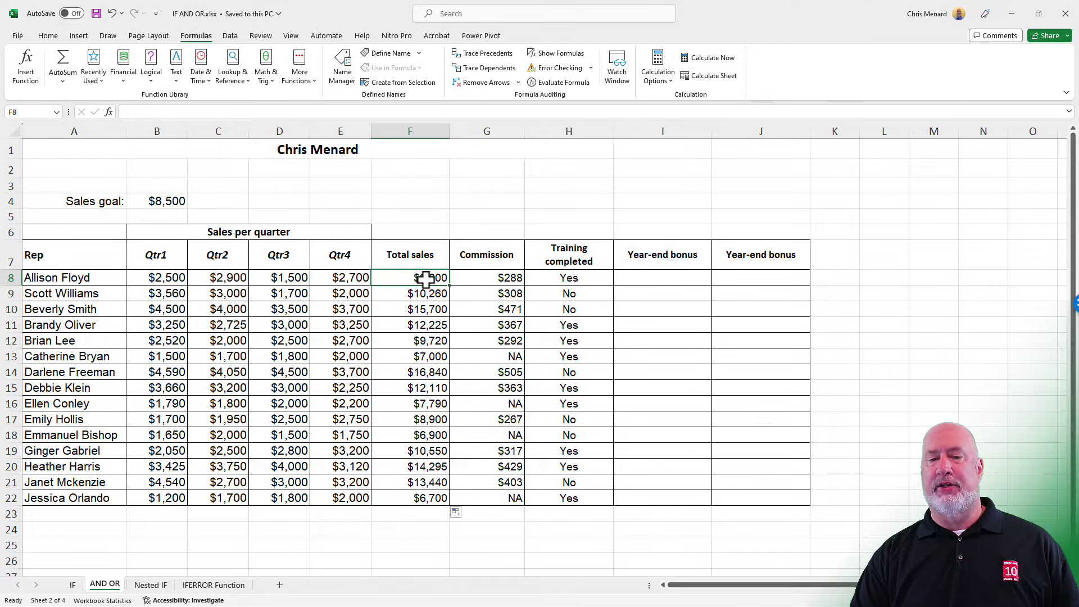
{"action": "left_click", "coordinate": [484, 277]}
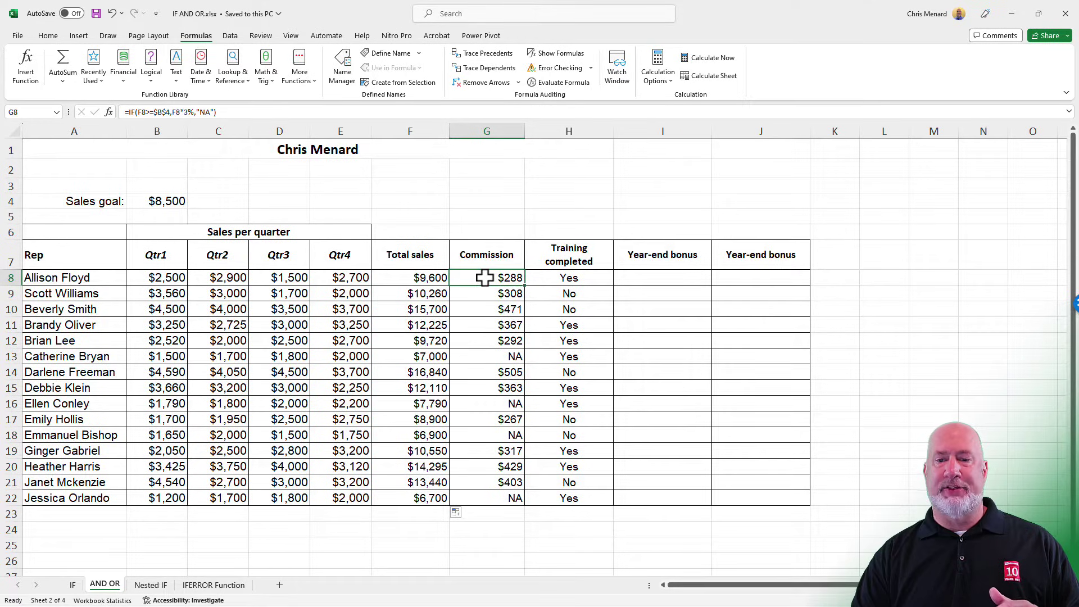
{"action": "left_click", "coordinate": [545, 277]}
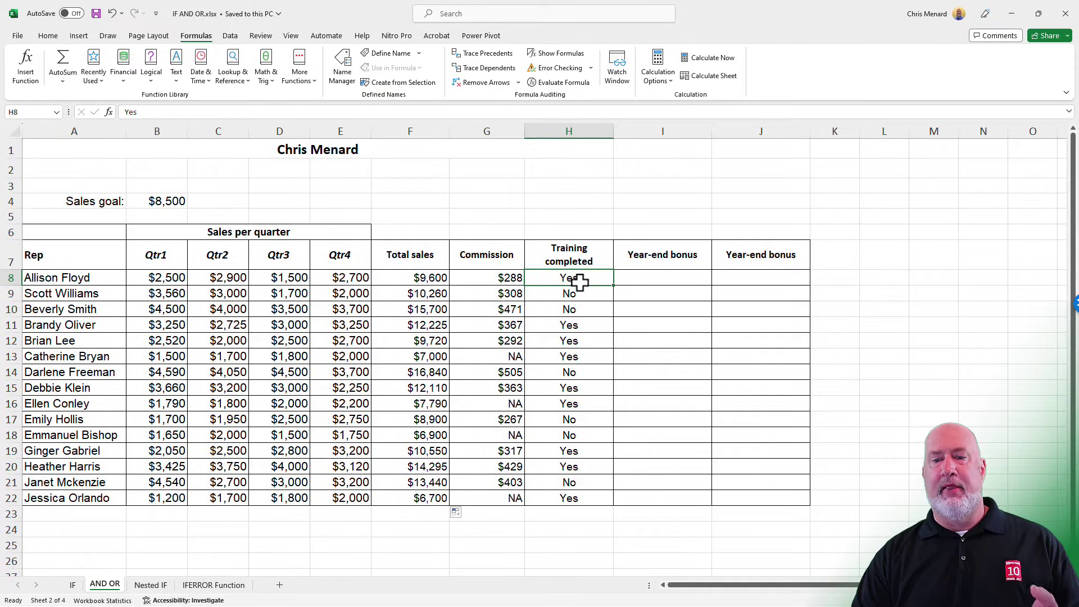
{"action": "left_click", "coordinate": [665, 278]}
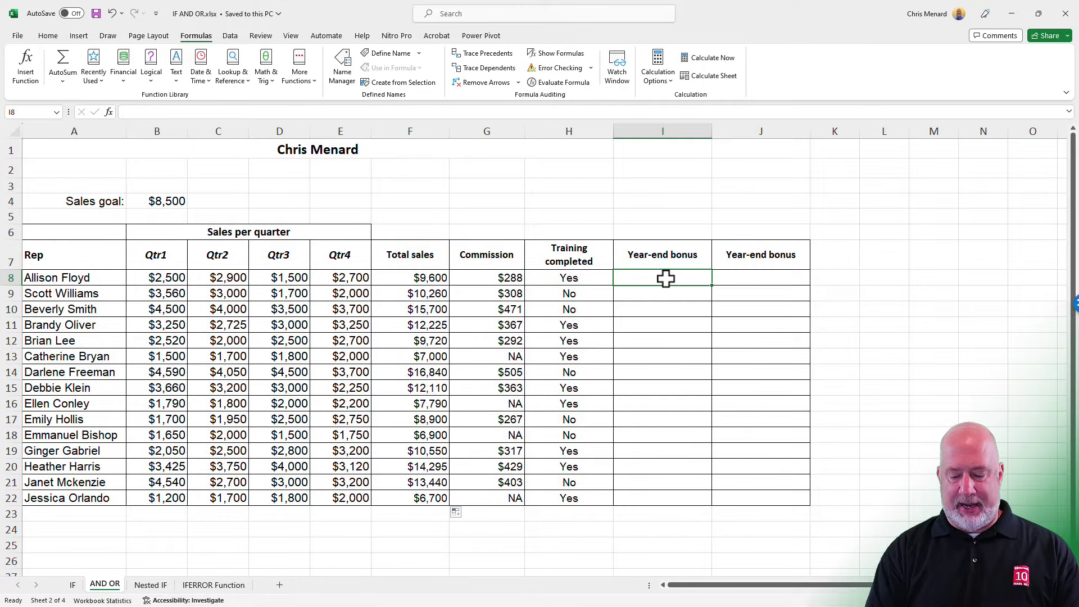
{"action": "type", "text": "="}
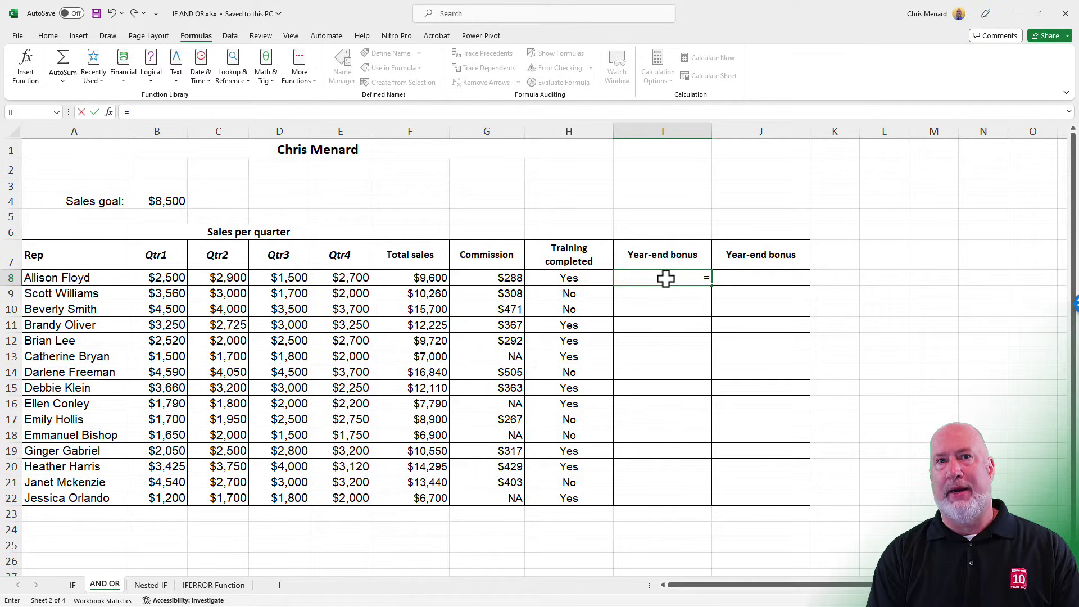
{"action": "key", "text": "Escape"}
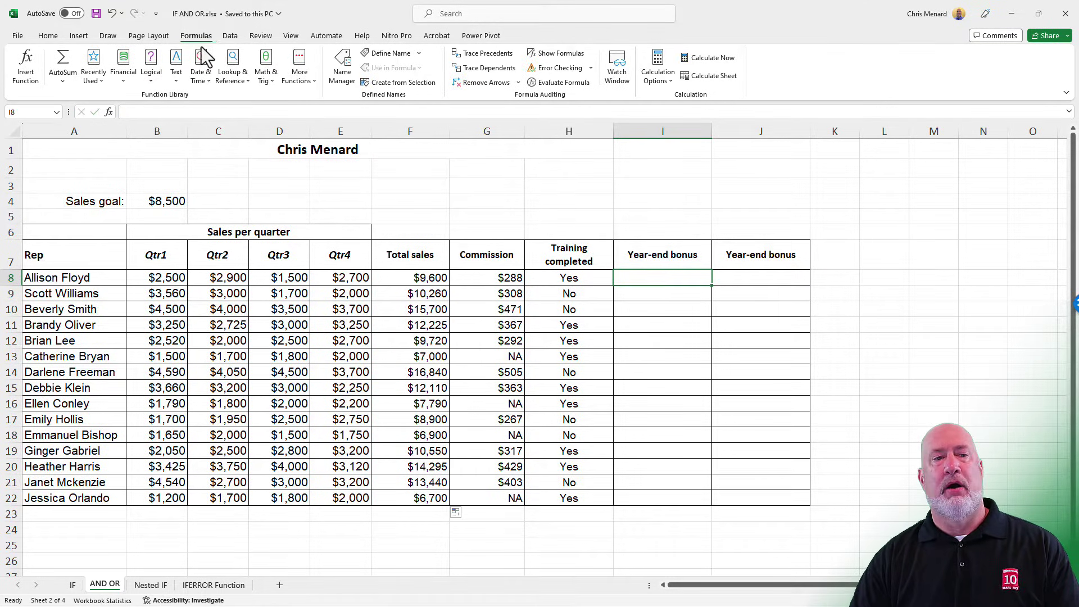
{"action": "left_click", "coordinate": [151, 70]}
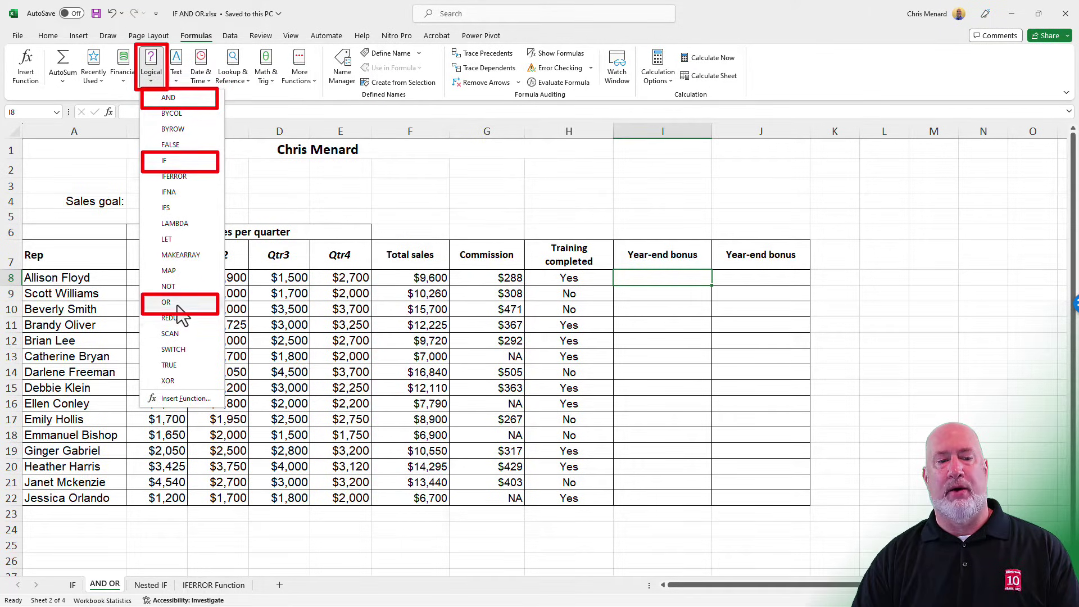
{"action": "left_click", "coordinate": [672, 279]}
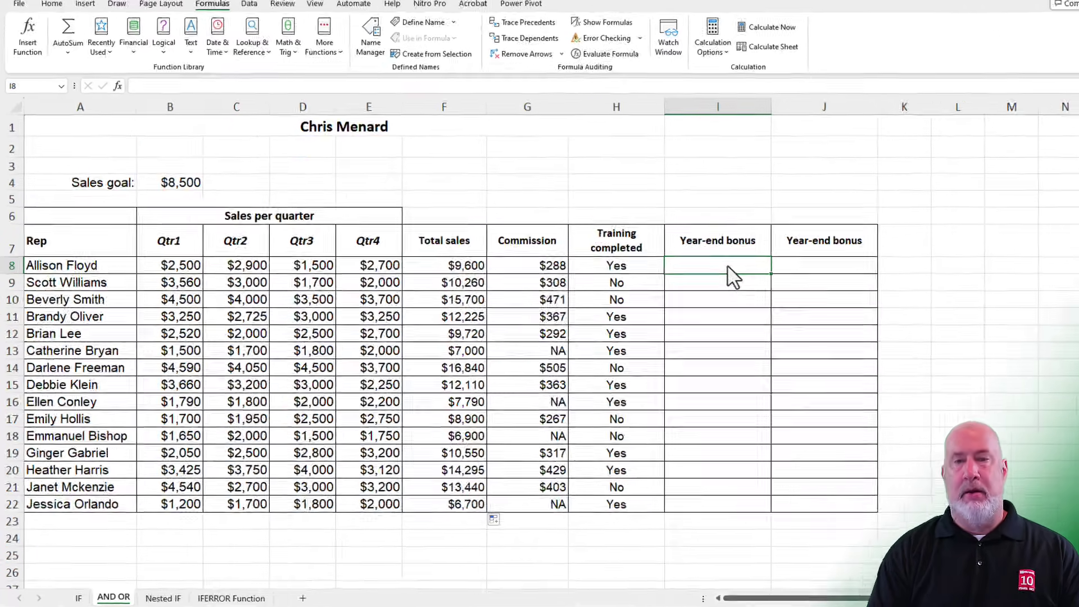
- Begin I8's formula as =IF(AND(F8>$B$4, locking the sales goal as absolute
{"action": "type", "text": "=if"}
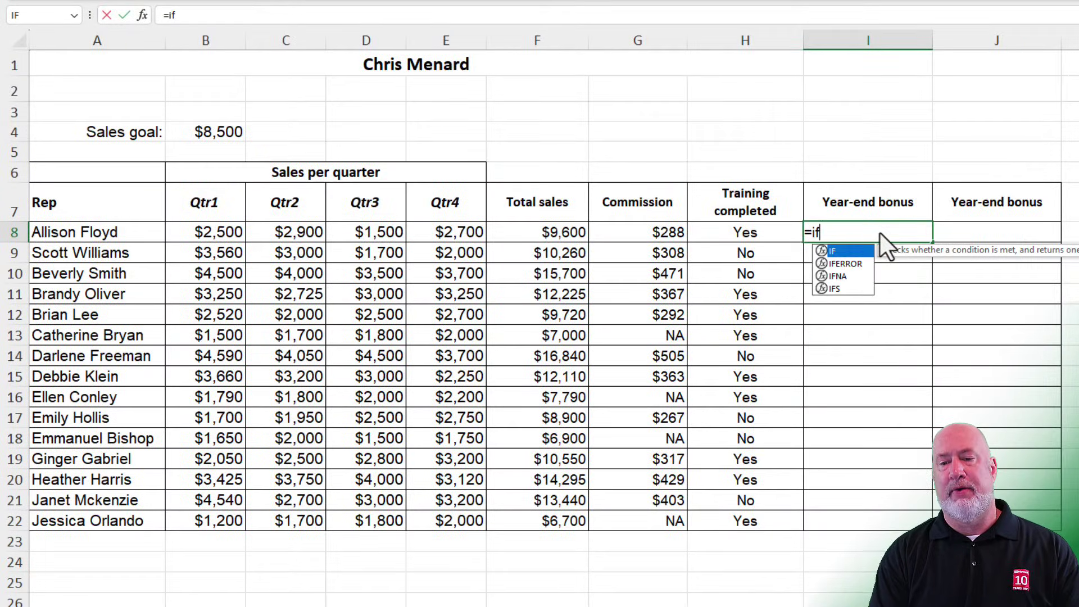
{"action": "key", "text": "Tab"}
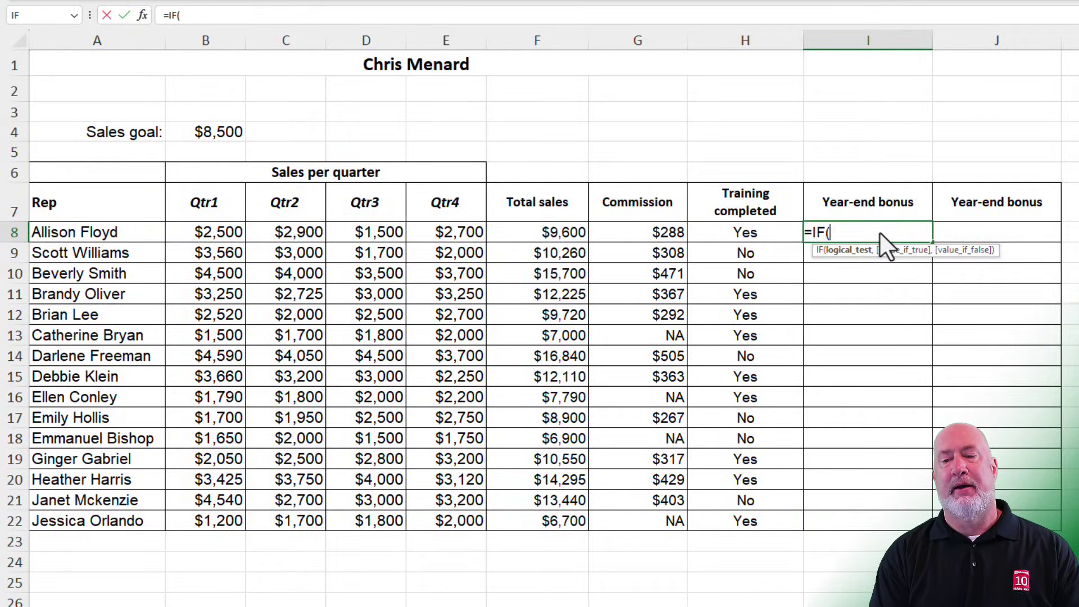
{"action": "type", "text": "and"}
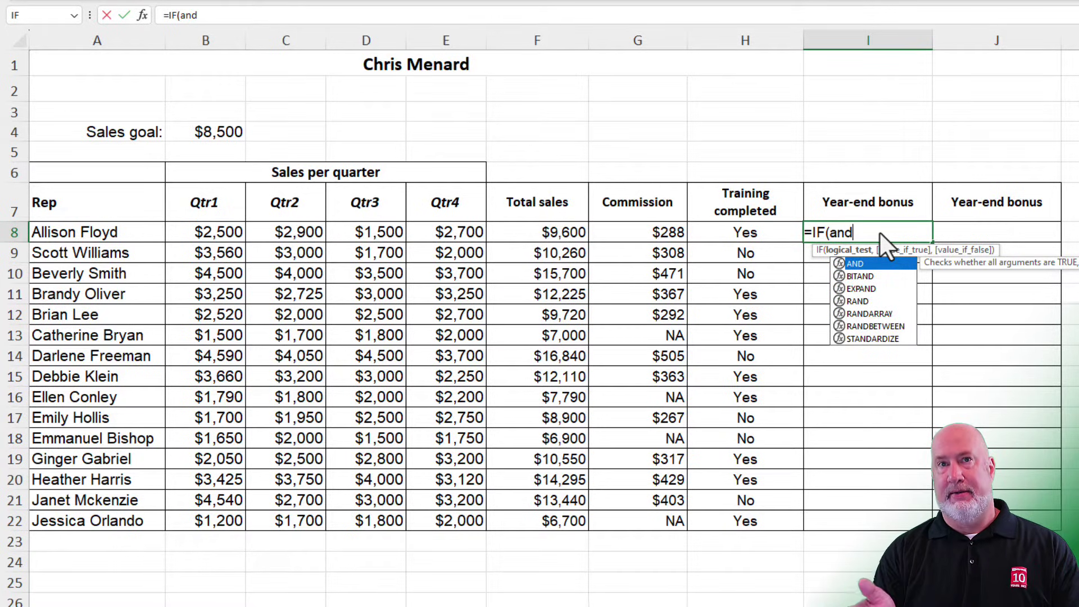
{"action": "key", "text": "Tab"}
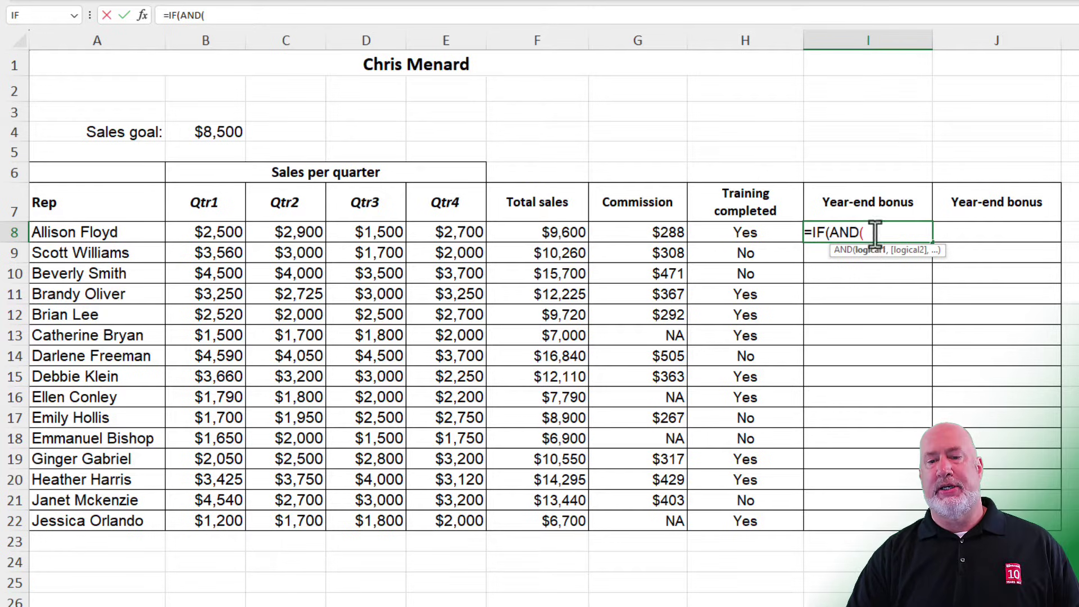
{"action": "left_click", "coordinate": [543, 233]}
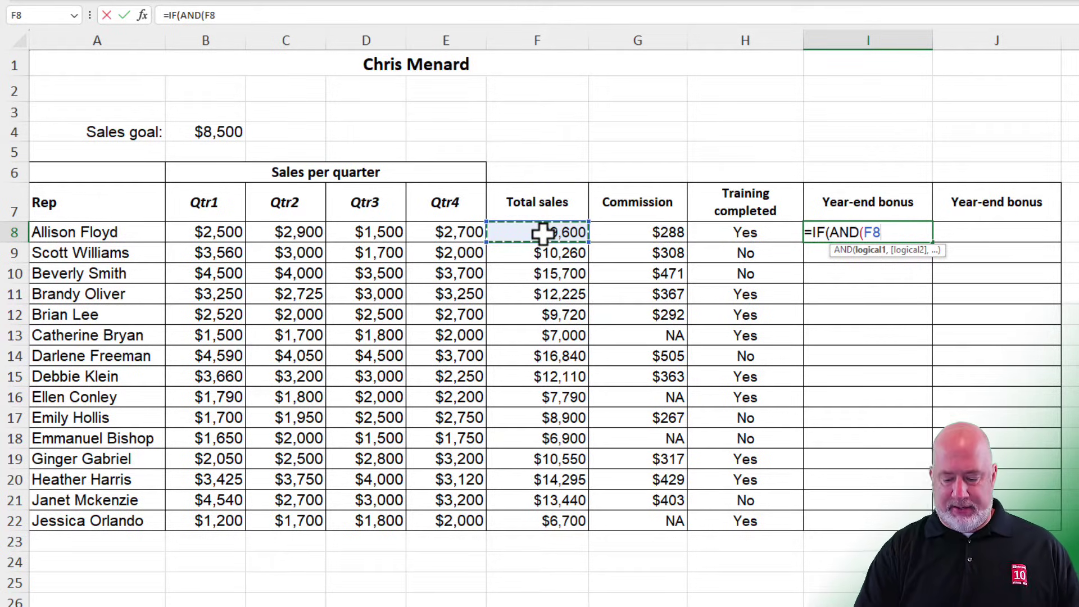
{"action": "type", "text": ">"}
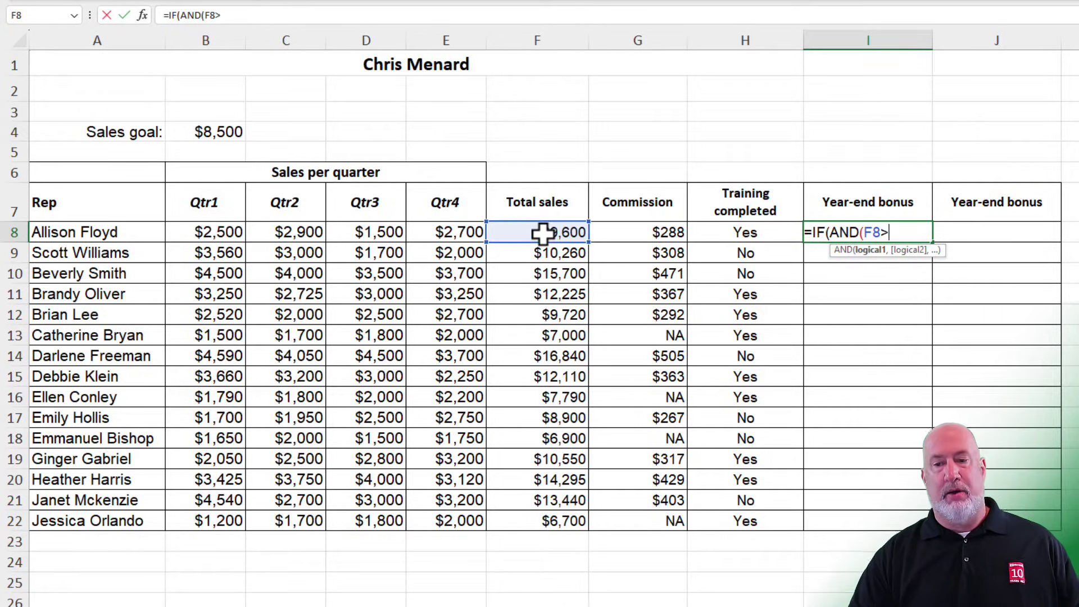
{"action": "left_click", "coordinate": [209, 133]}
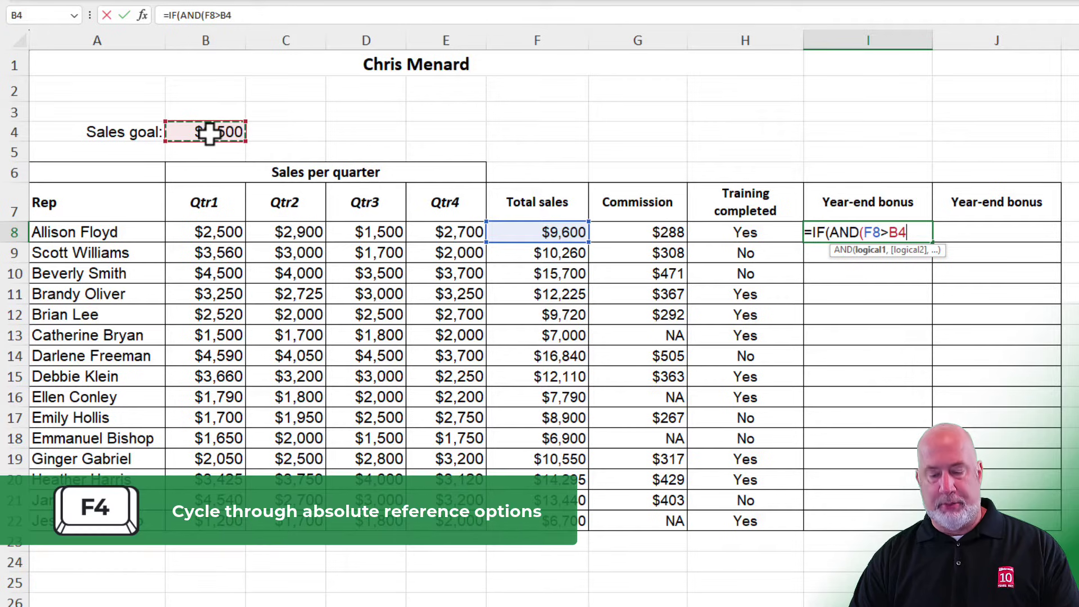
{"action": "key", "text": "F4"}
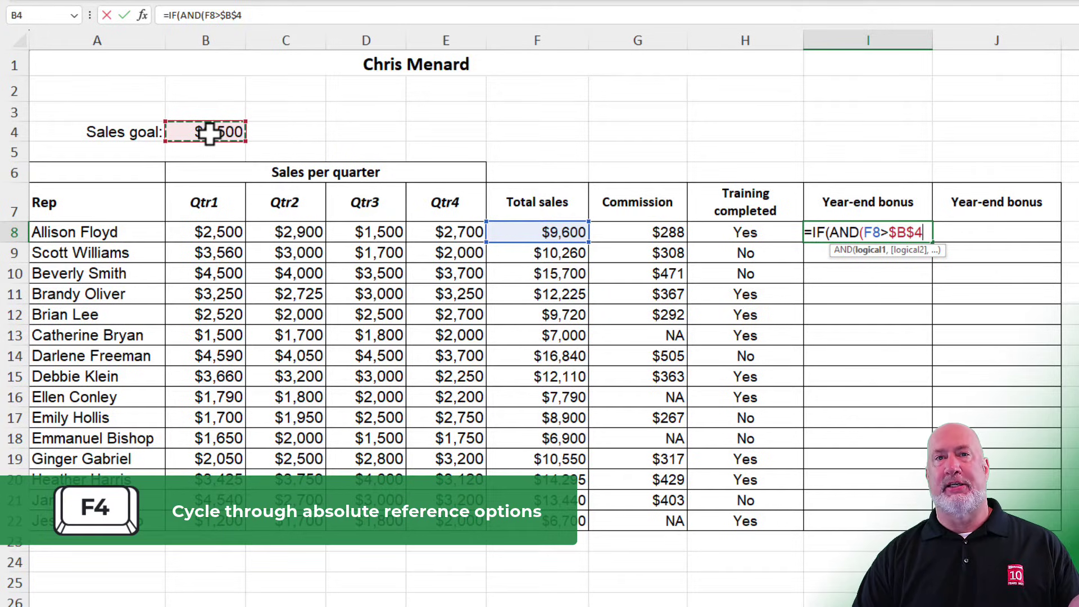
{"action": "type", "text": ","}
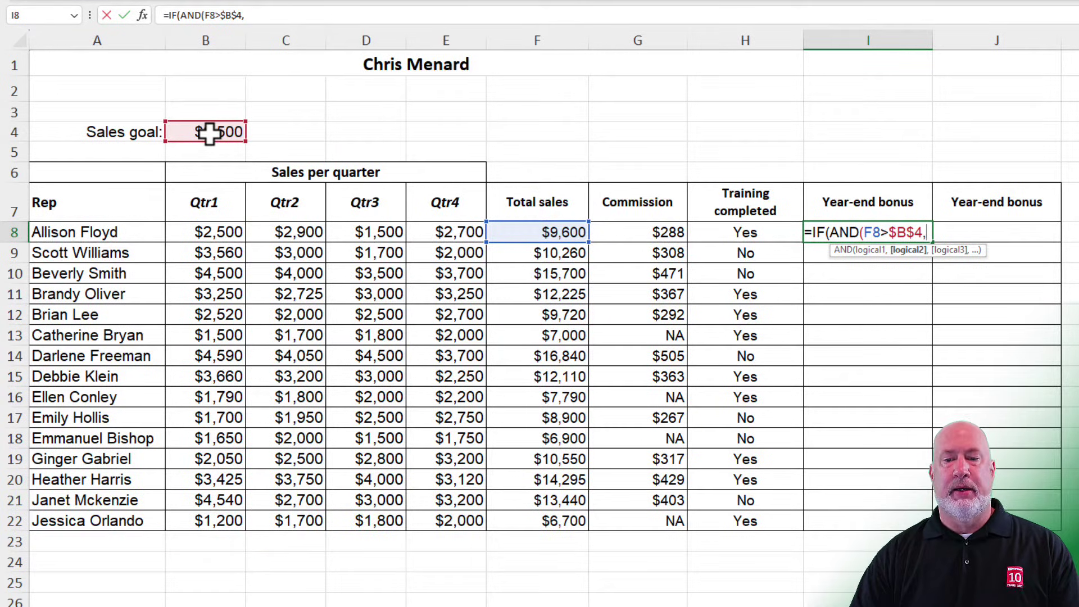
- Add the H8="yes" training test, then 375 if true and "no extra bonus" otherwise
{"action": "left_click", "coordinate": [721, 231]}
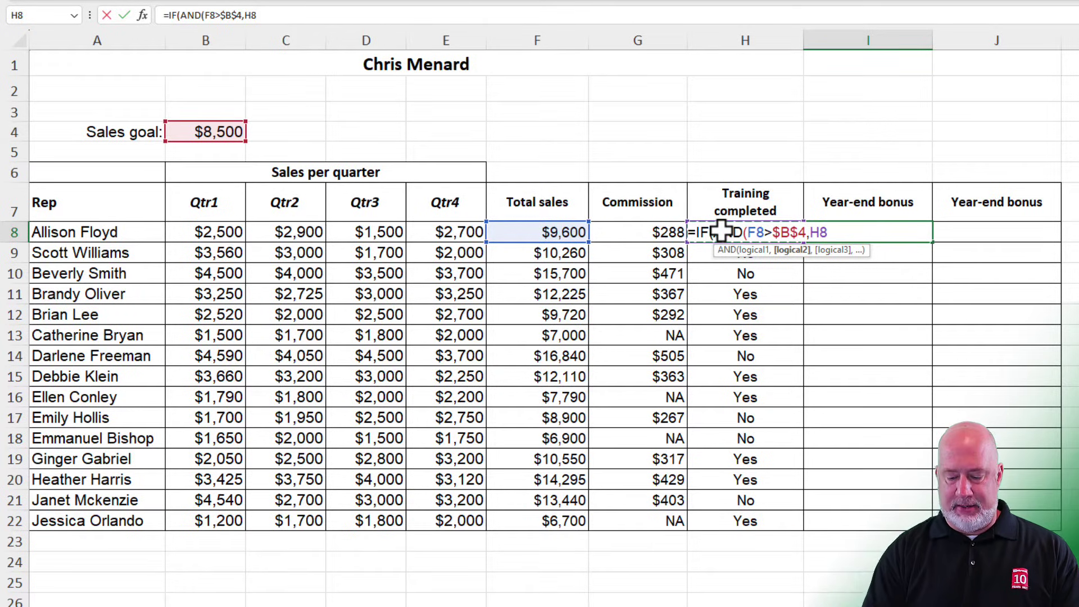
{"action": "type", "text": "=\"yes\""}
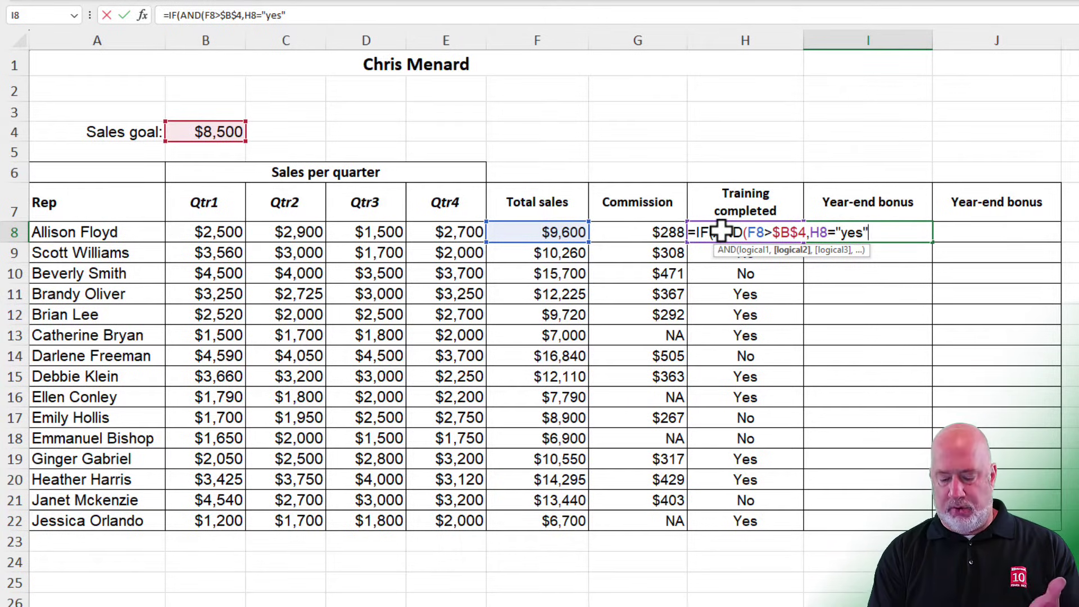
{"action": "type", "text": ")"}
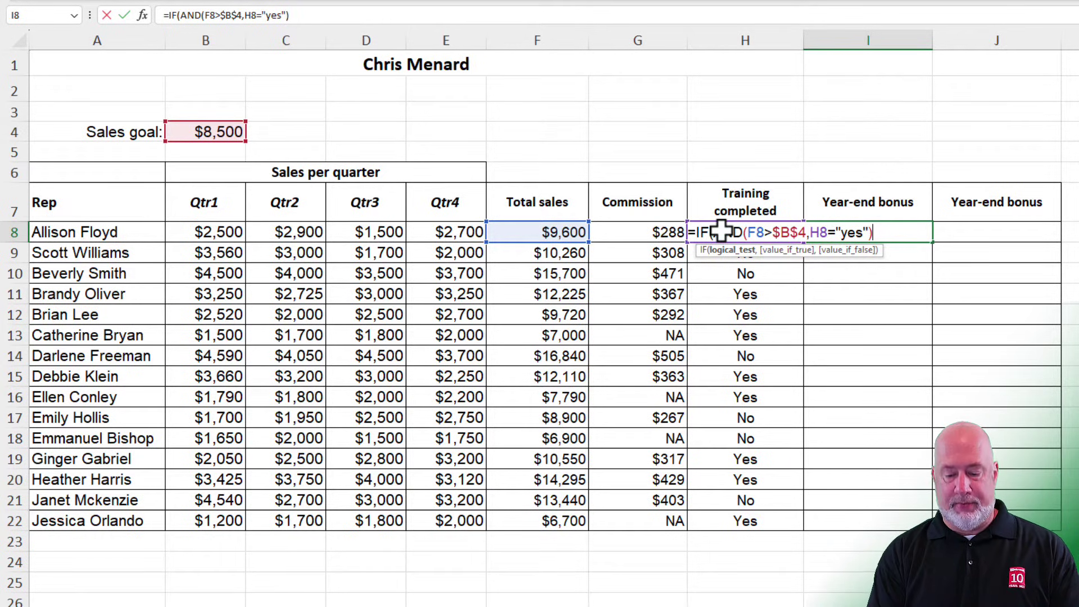
{"action": "type", "text": ","}
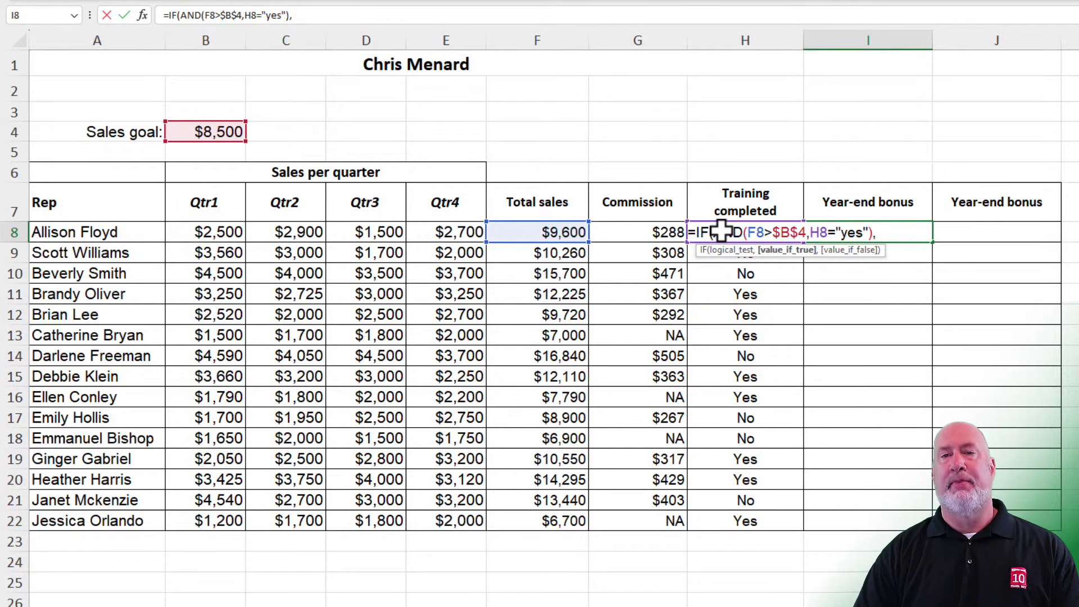
{"action": "type", "text": "375"}
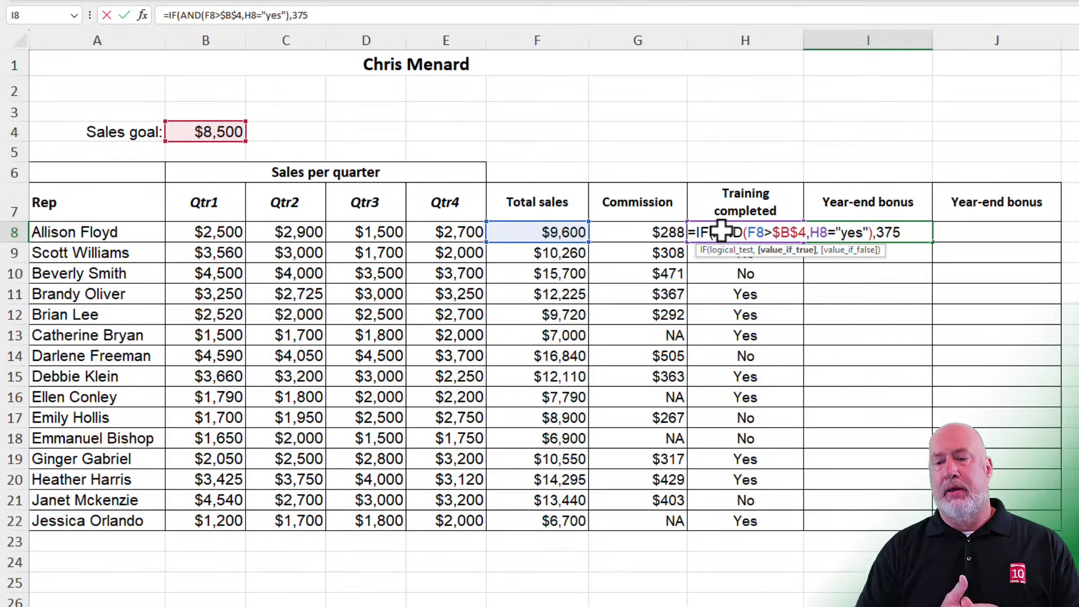
{"action": "type", "text": ","}
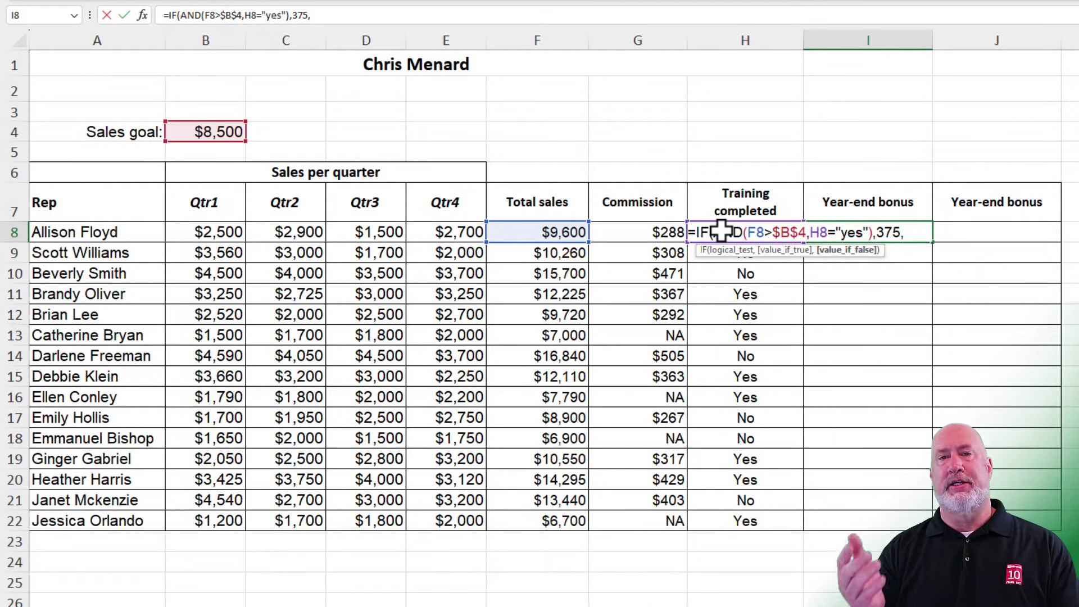
{"action": "type", "text": "\""}
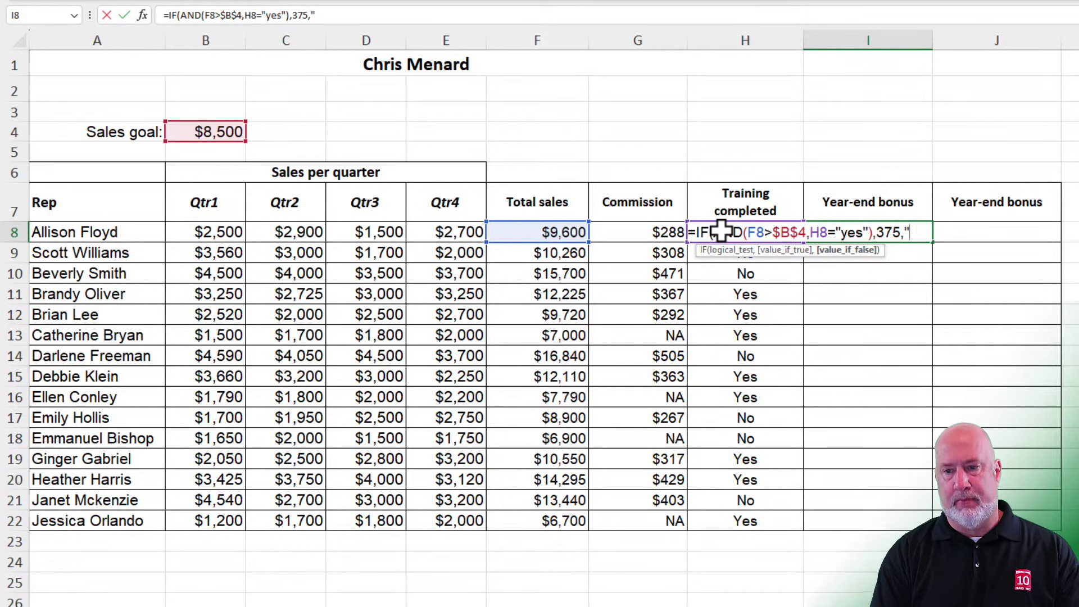
{"action": "type", "text": "no ext"}
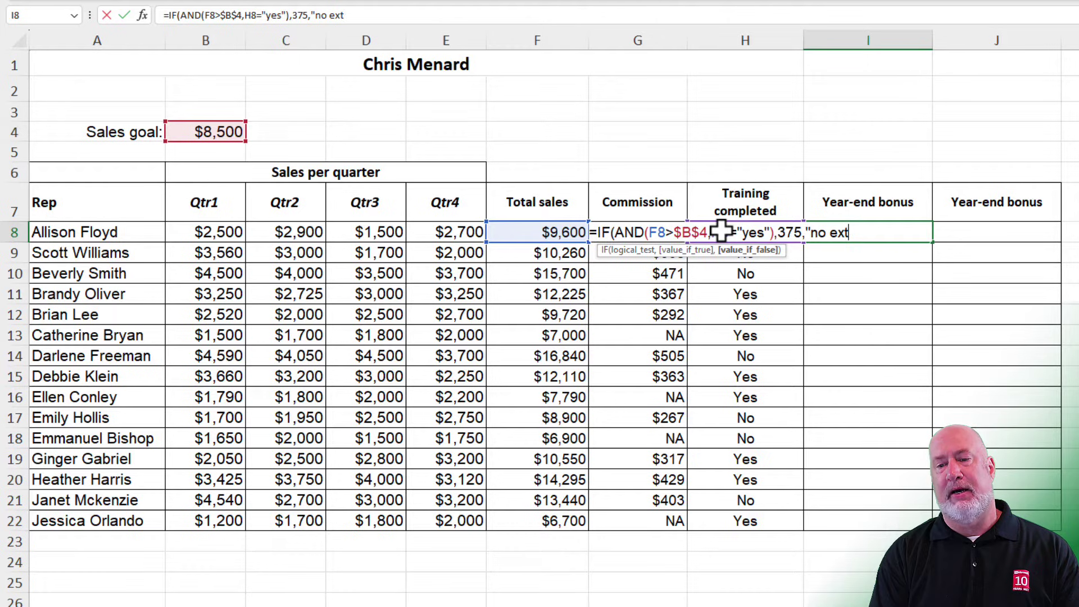
{"action": "type", "text": "ra bo"}
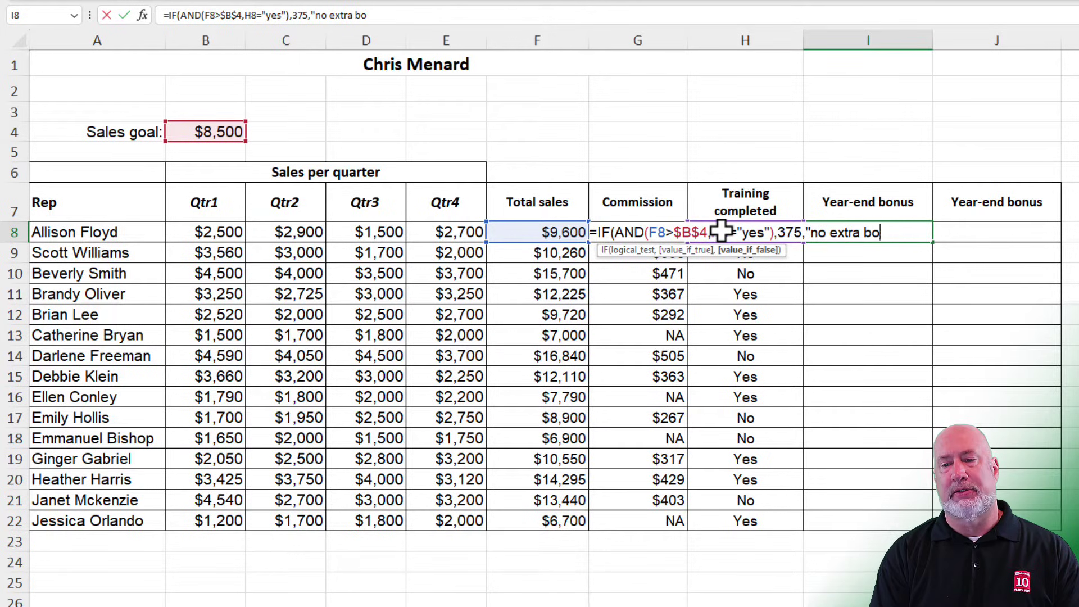
{"action": "type", "text": "nus\""}
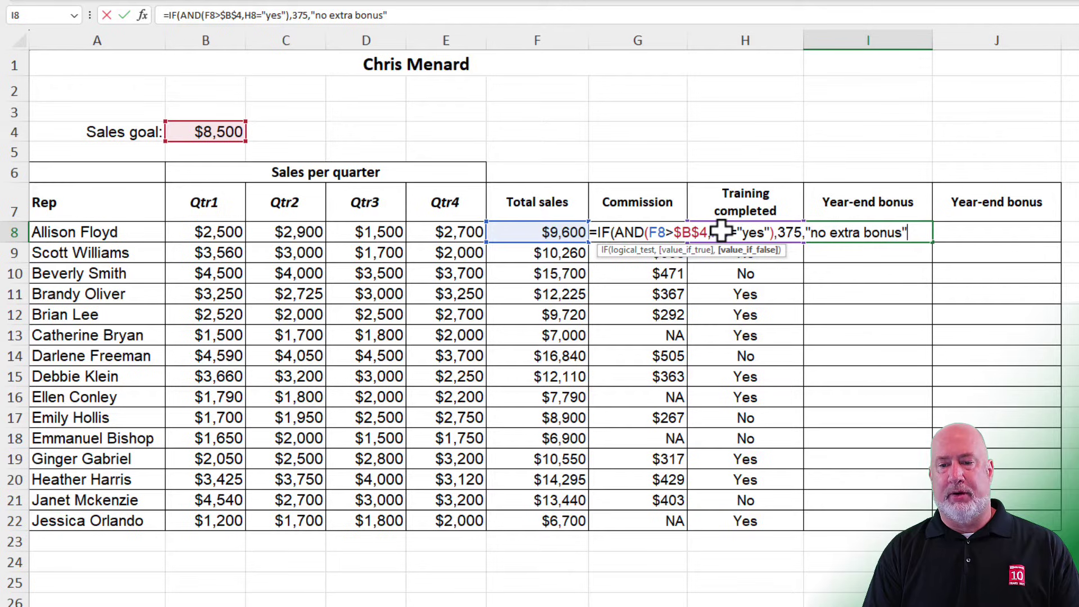
- Commit the I8 formula, accepting Excel's fix for the missing closing parenthesis
{"action": "key", "text": "Return"}
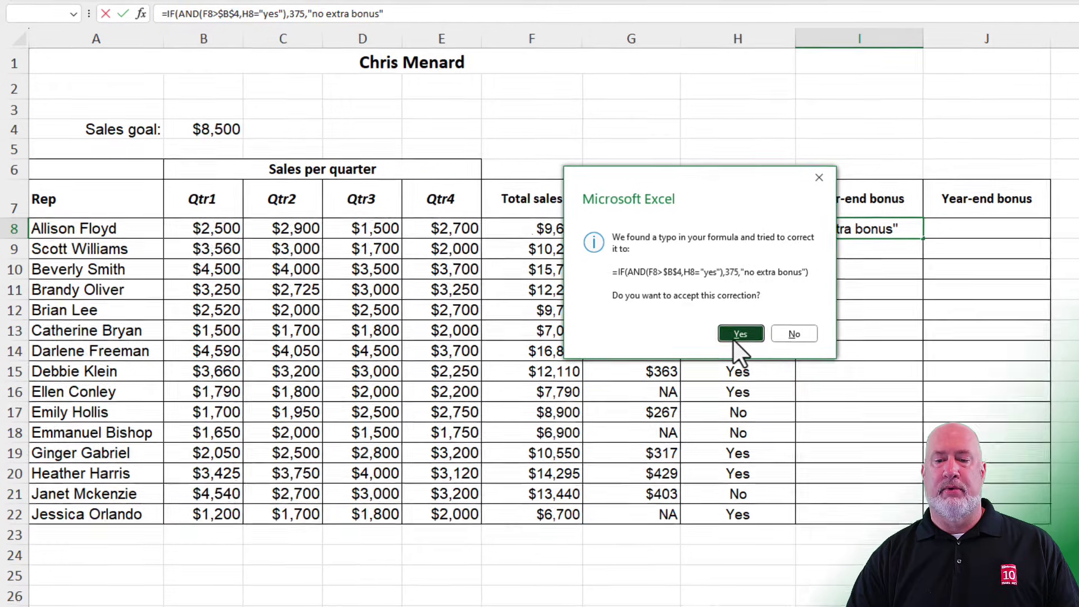
{"action": "left_click", "coordinate": [742, 343]}
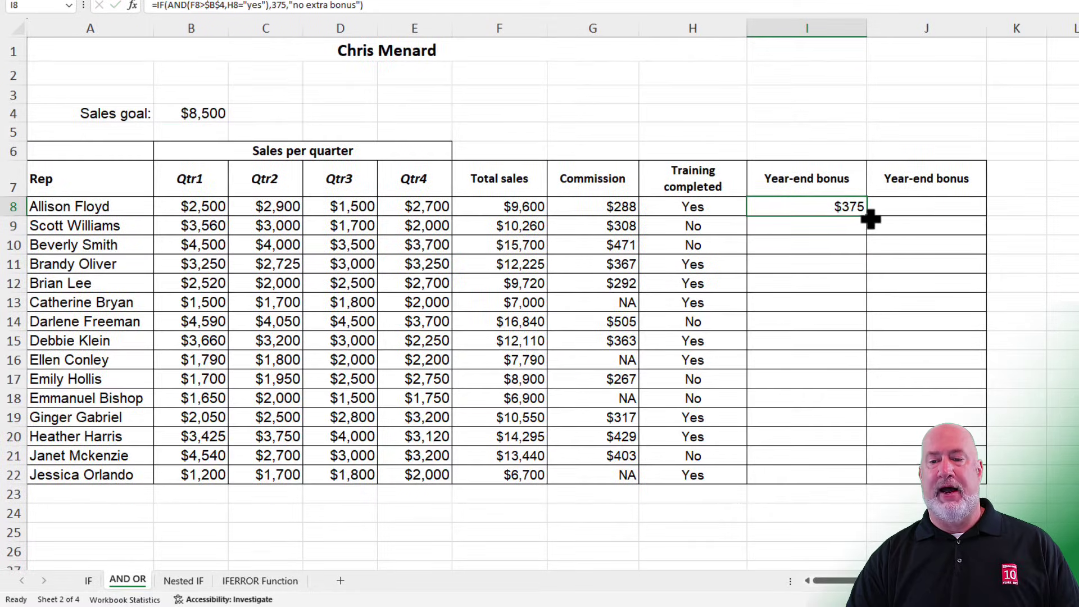
- Fill the I8 bonus formula down to I22 and deselect to view the results
{"action": "double_click", "coordinate": [866, 215]}
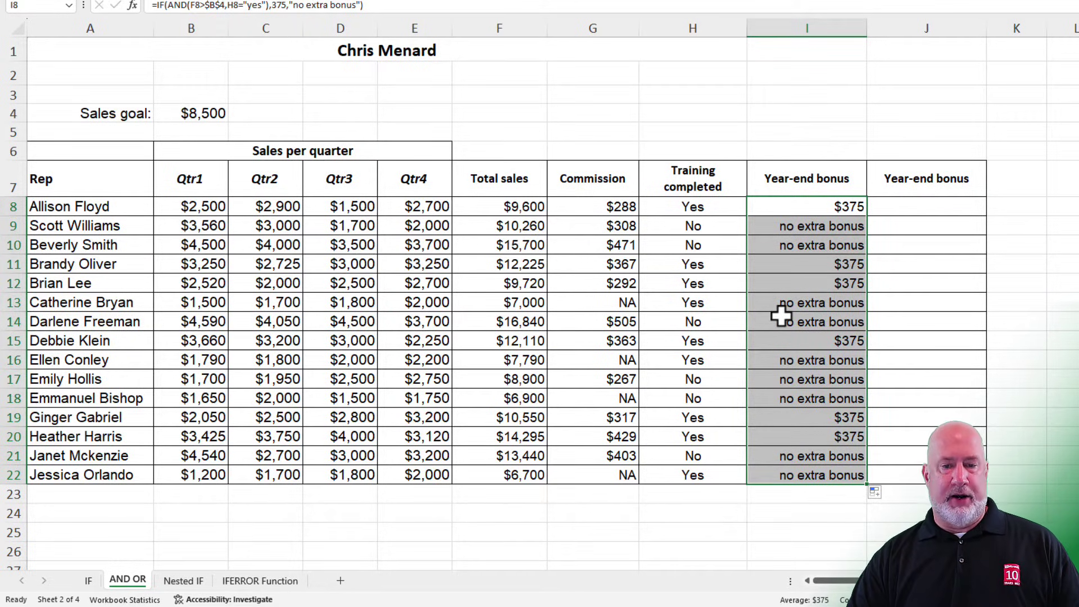
{"action": "left_click", "coordinate": [504, 226]}
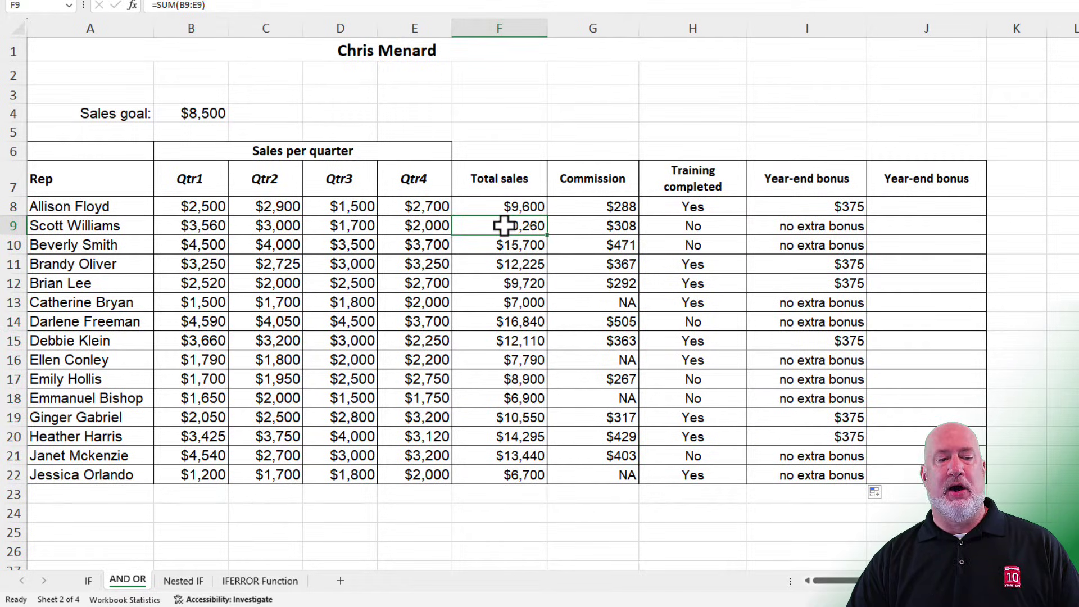
{"action": "left_click", "coordinate": [681, 228]}
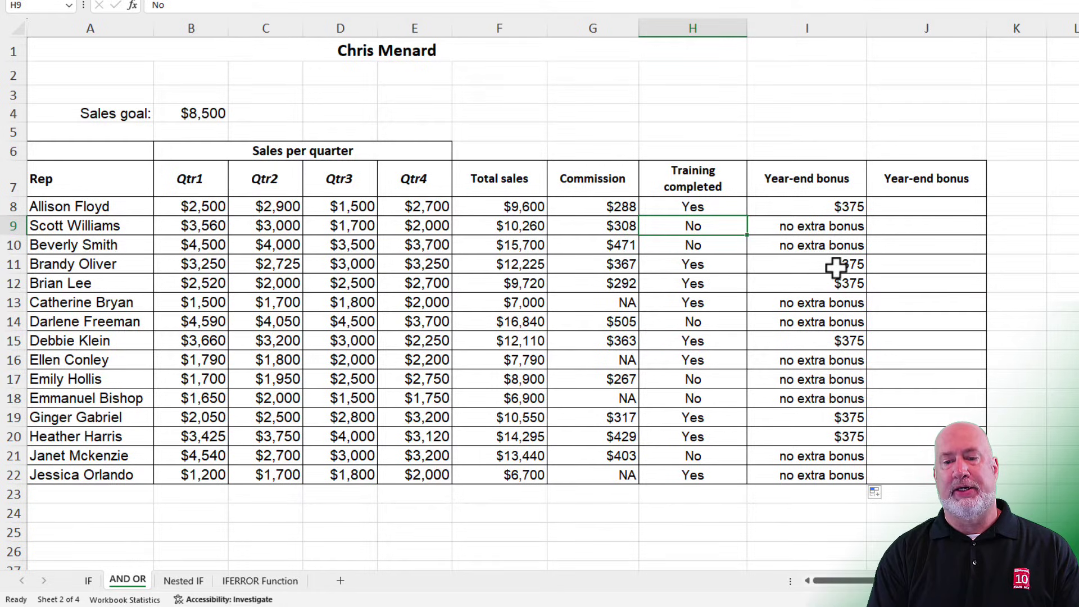
{"action": "type", "text": "Yes"}
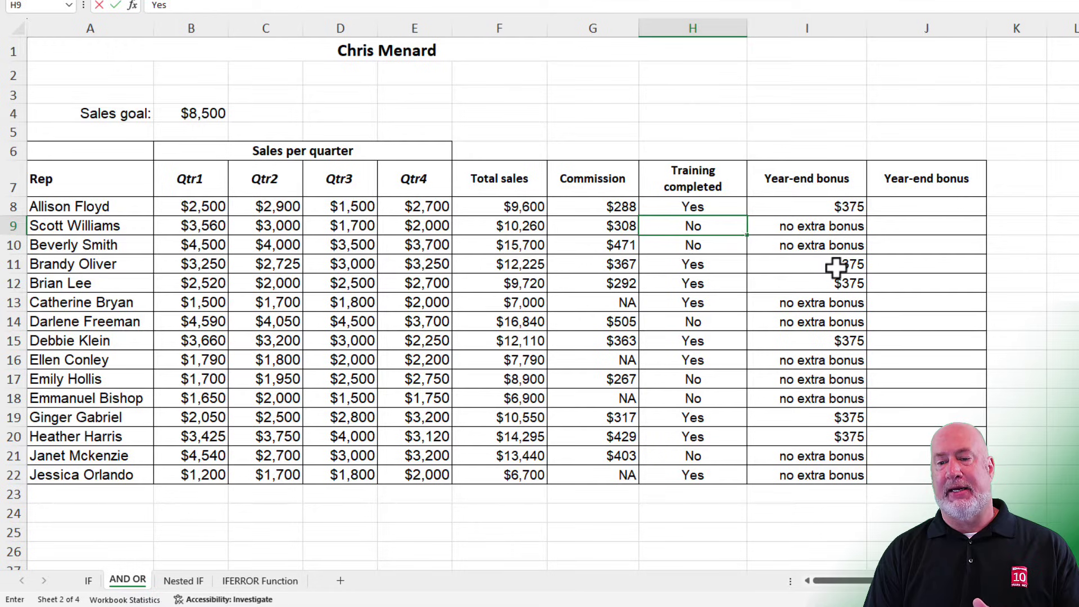
{"action": "key", "text": "Return"}
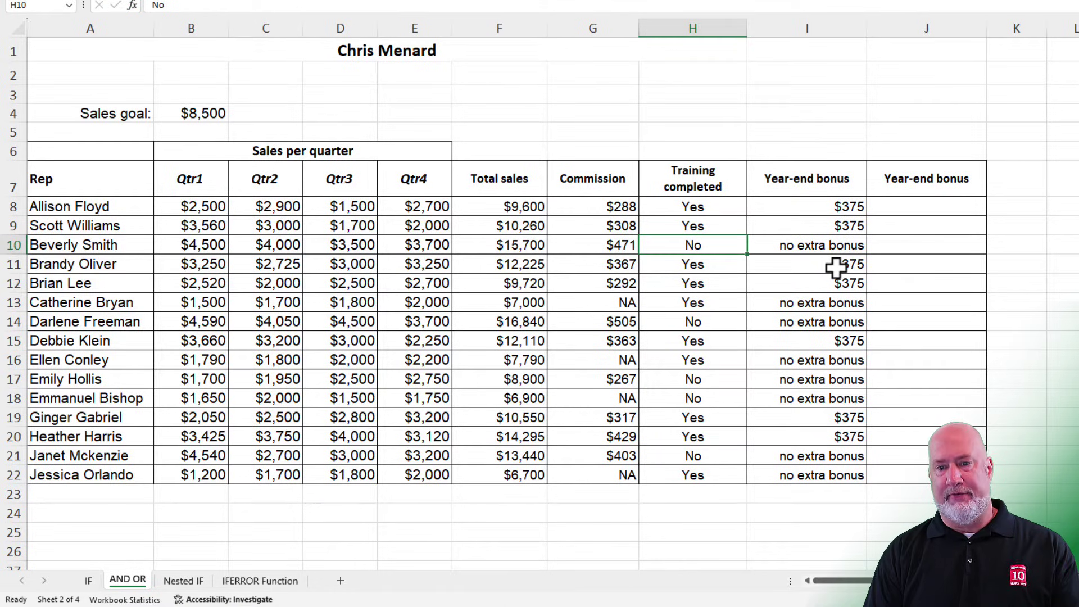
{"action": "key", "text": "Up"}
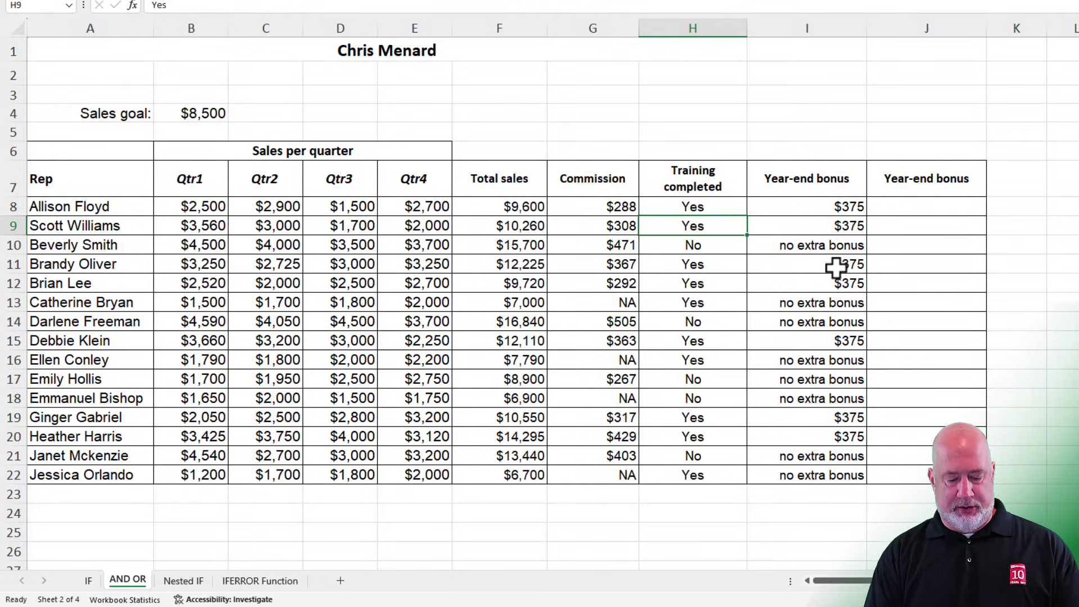
{"action": "key", "text": "ctrl+z"}
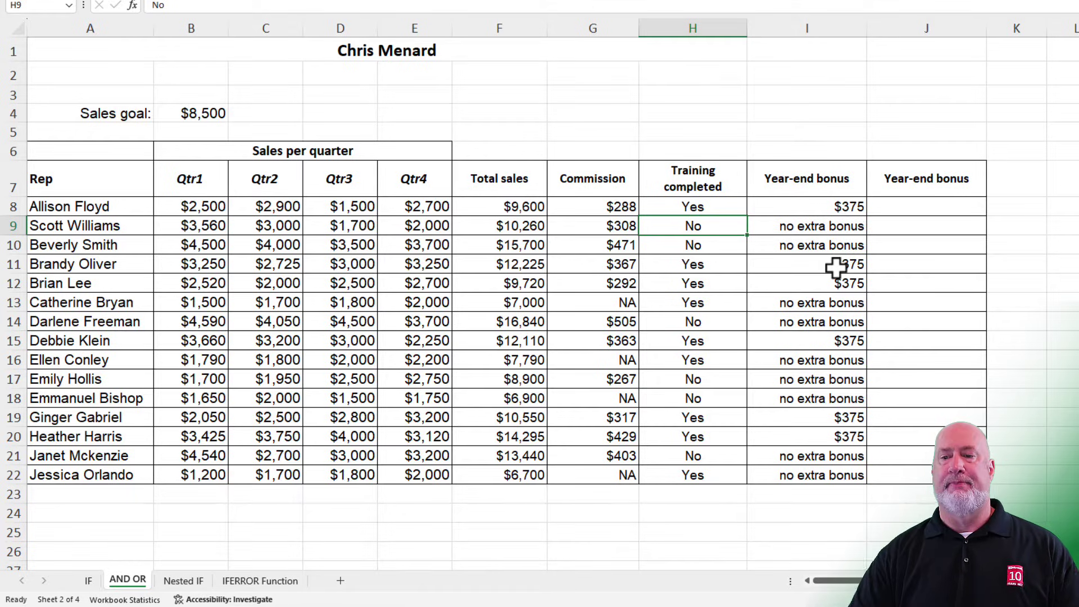
{"action": "left_click", "coordinate": [841, 209]}
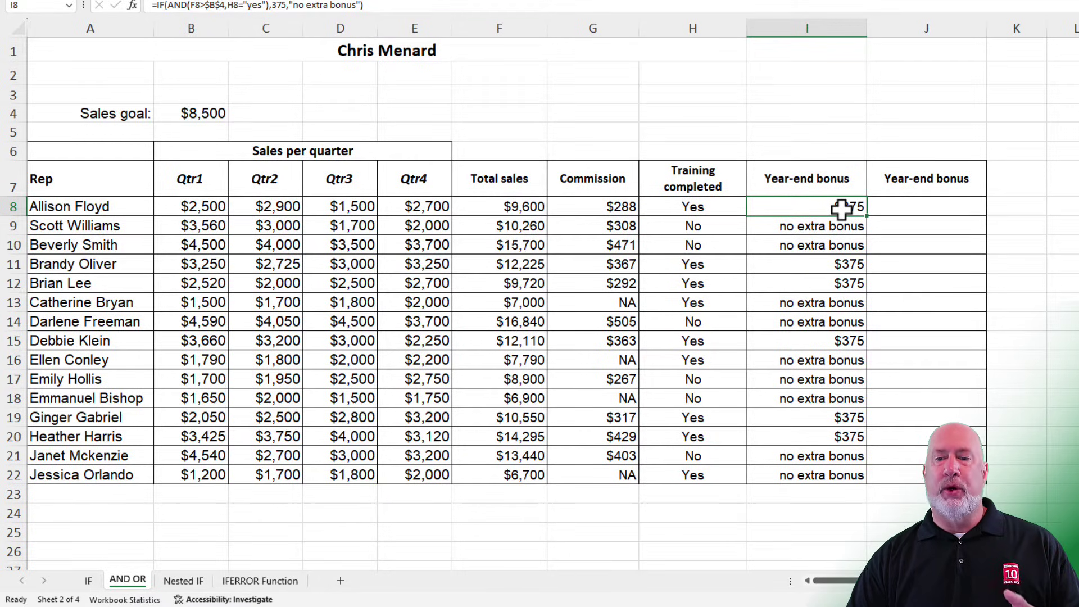
{"action": "left_click", "coordinate": [902, 209]}
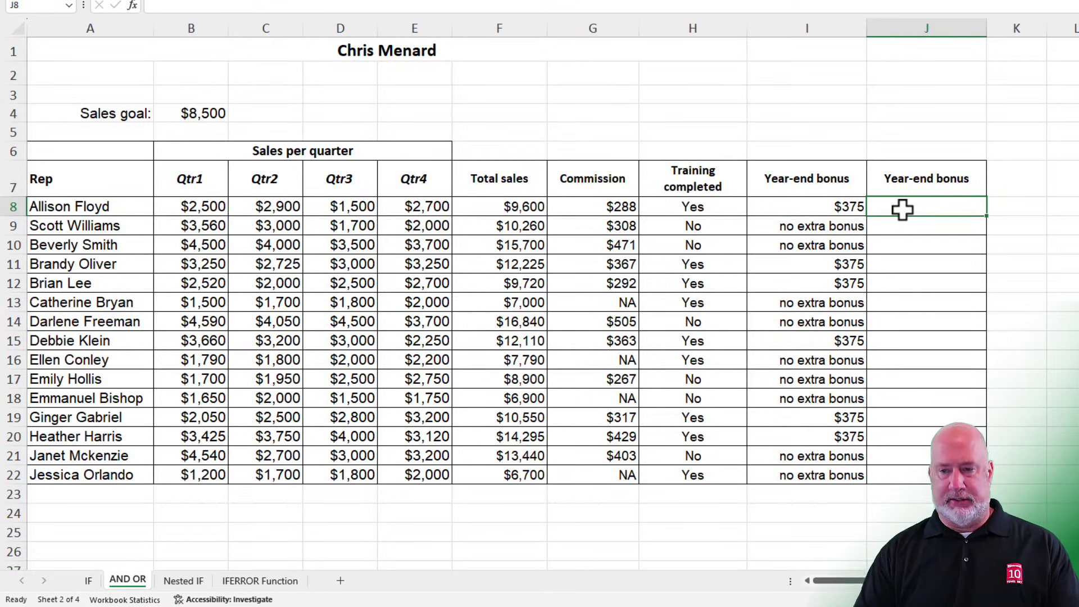
- Enter =IF(OR(F8>$B$4,H8="YES"),160,"") in J8 for the second year-end bonus
{"action": "type", "text": "="}
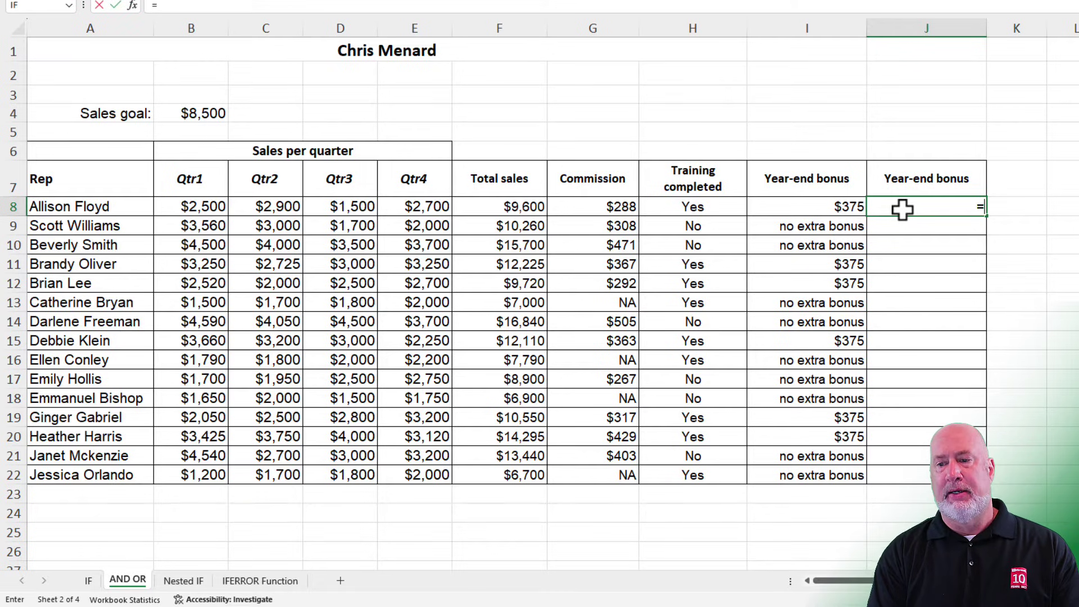
{"action": "type", "text": "if"}
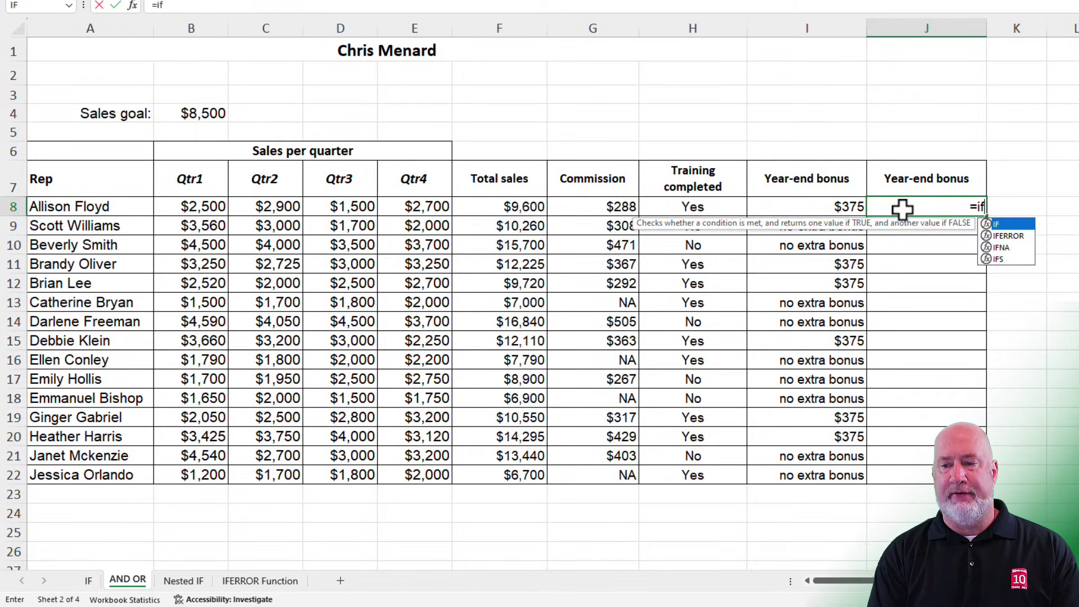
{"action": "key", "text": "Tab"}
{"action": "type", "text": "r"}
{"action": "key", "text": "Tab"}
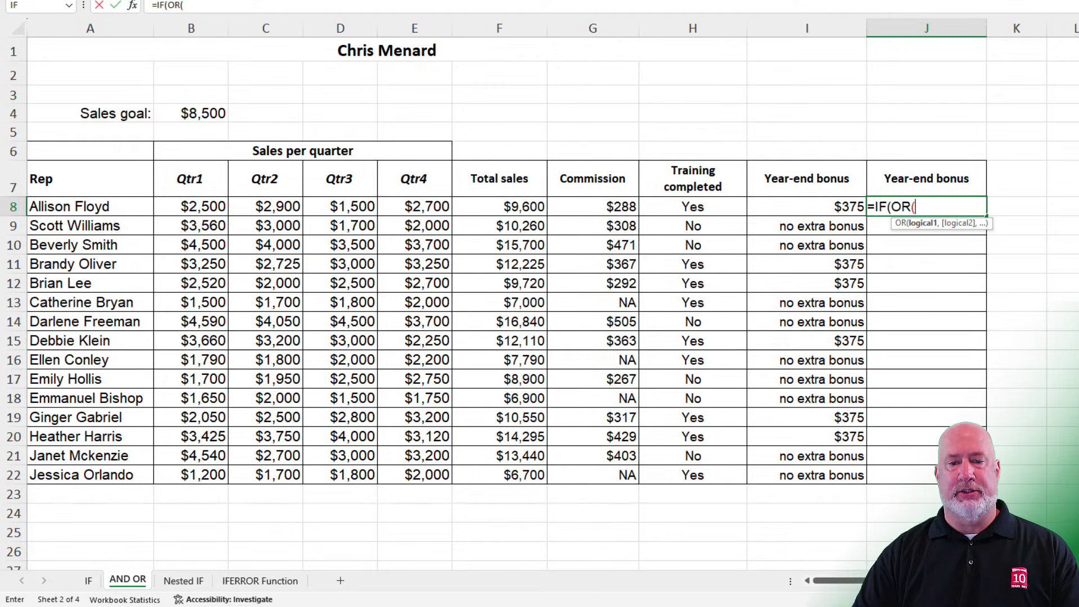
{"action": "left_click", "coordinate": [516, 206]}
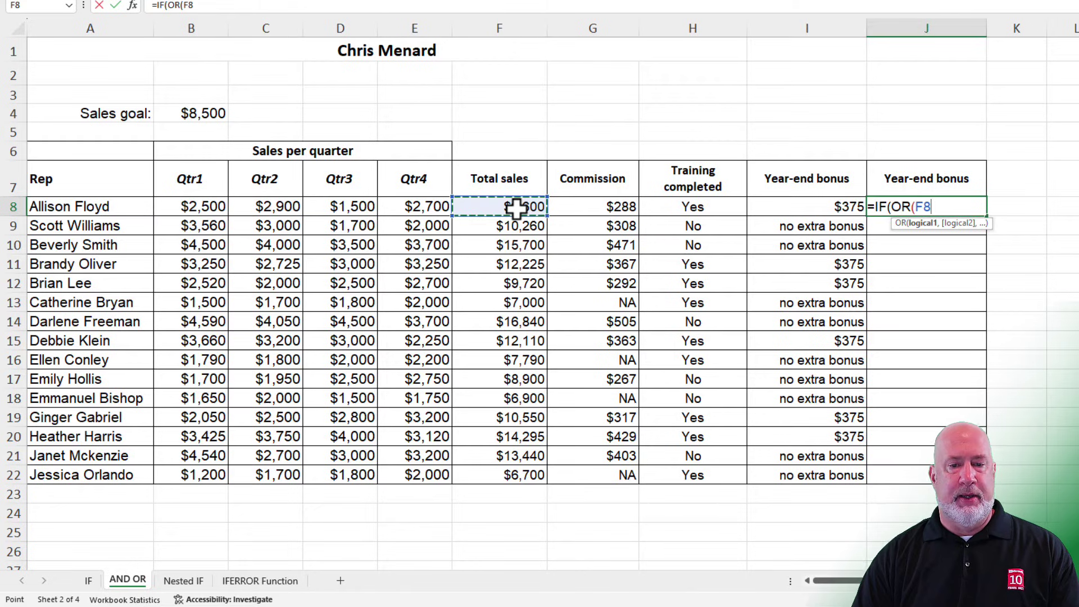
{"action": "type", "text": ">"}
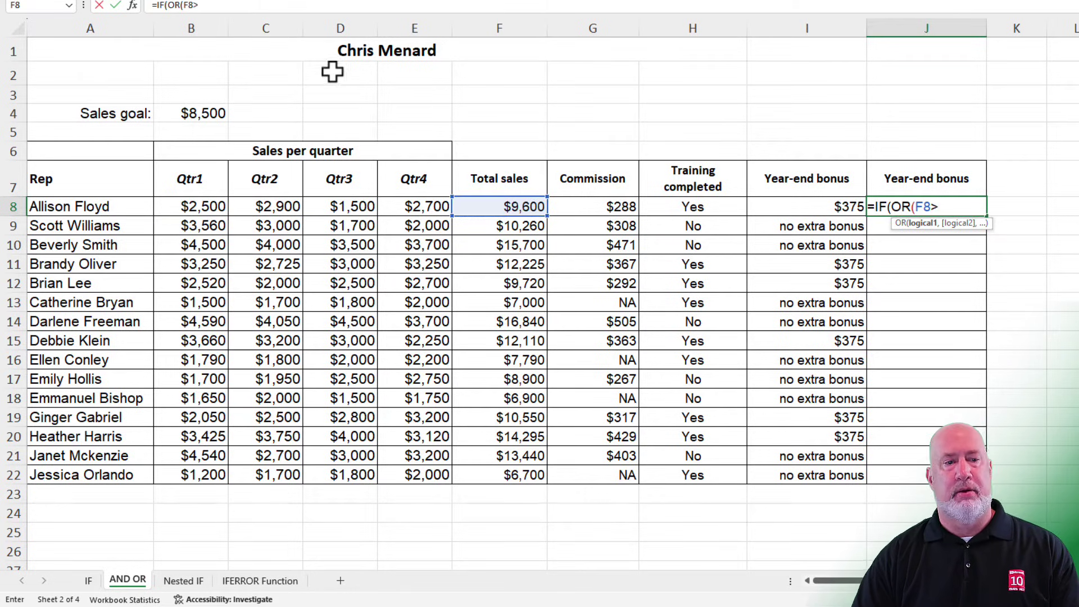
{"action": "left_click", "coordinate": [209, 111]}
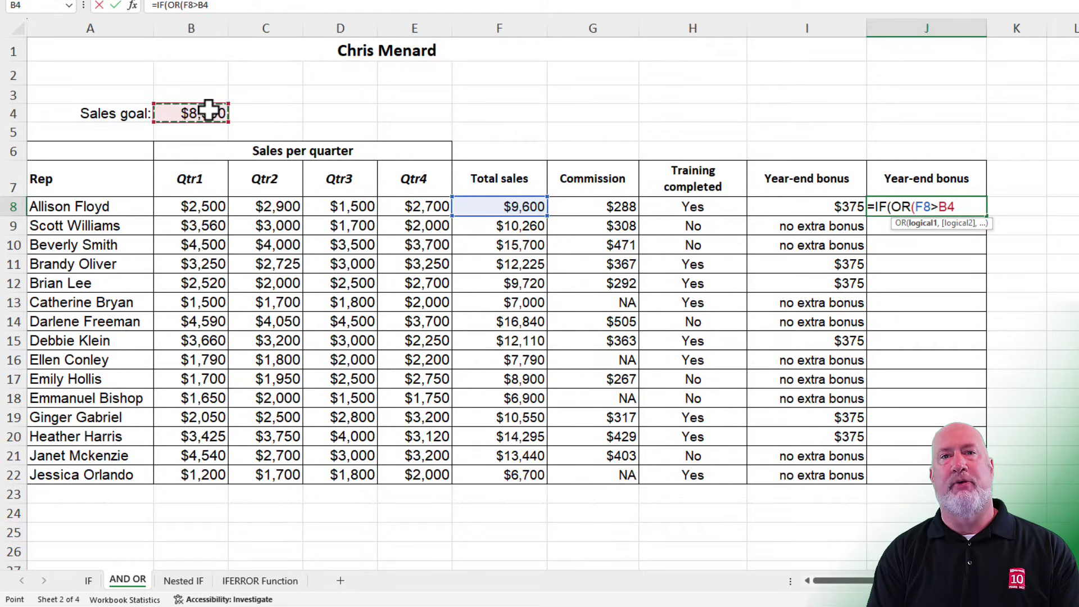
{"action": "key", "text": "F4"}
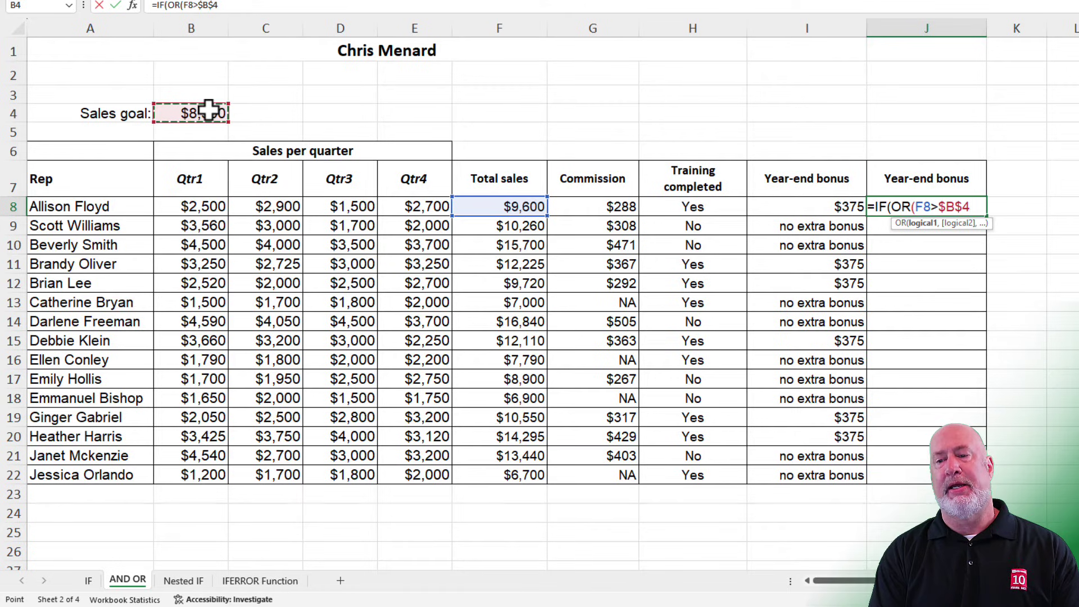
{"action": "type", "text": ","}
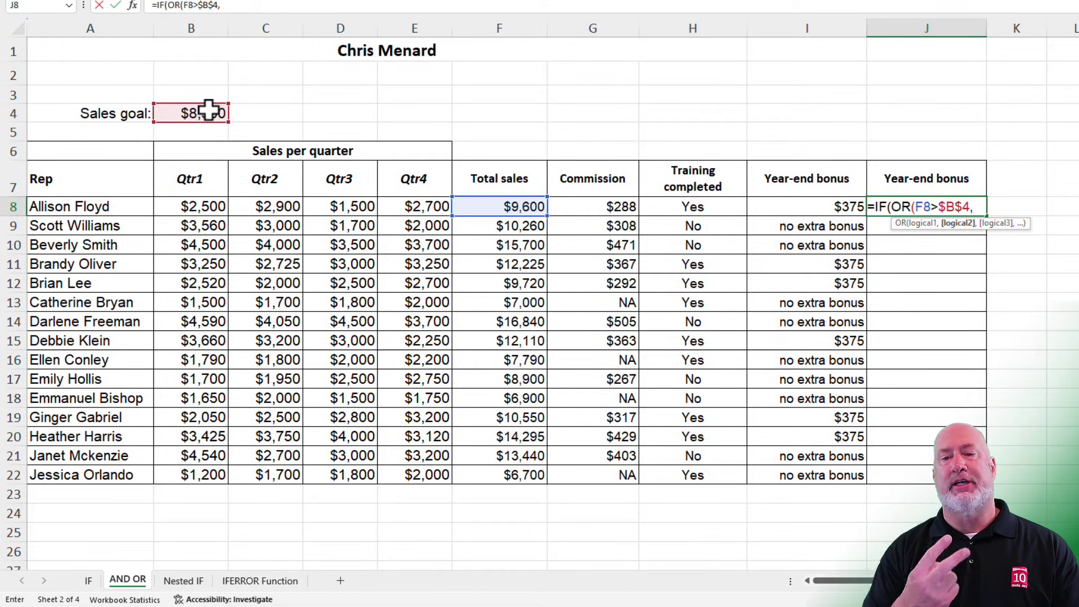
{"action": "left_click", "coordinate": [690, 208]}
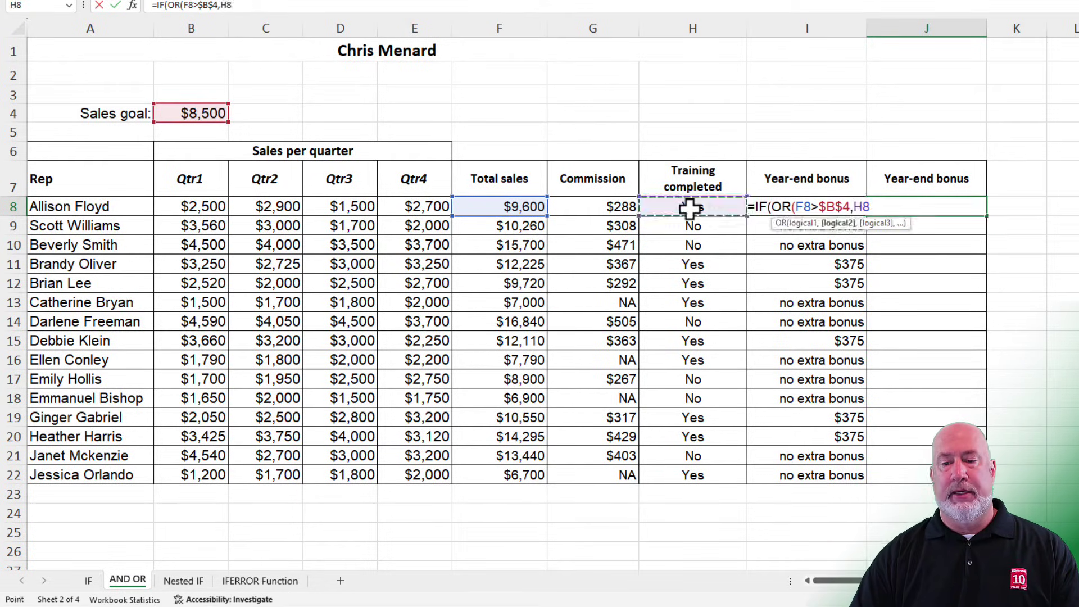
{"action": "type", "text": "="}
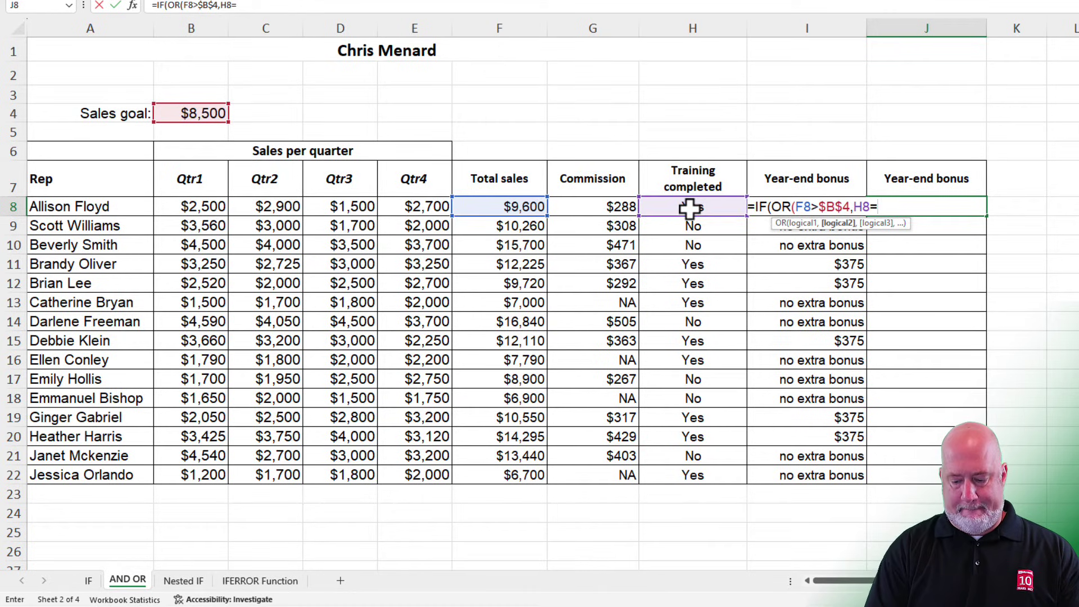
{"action": "type", "text": "\"YES\""}
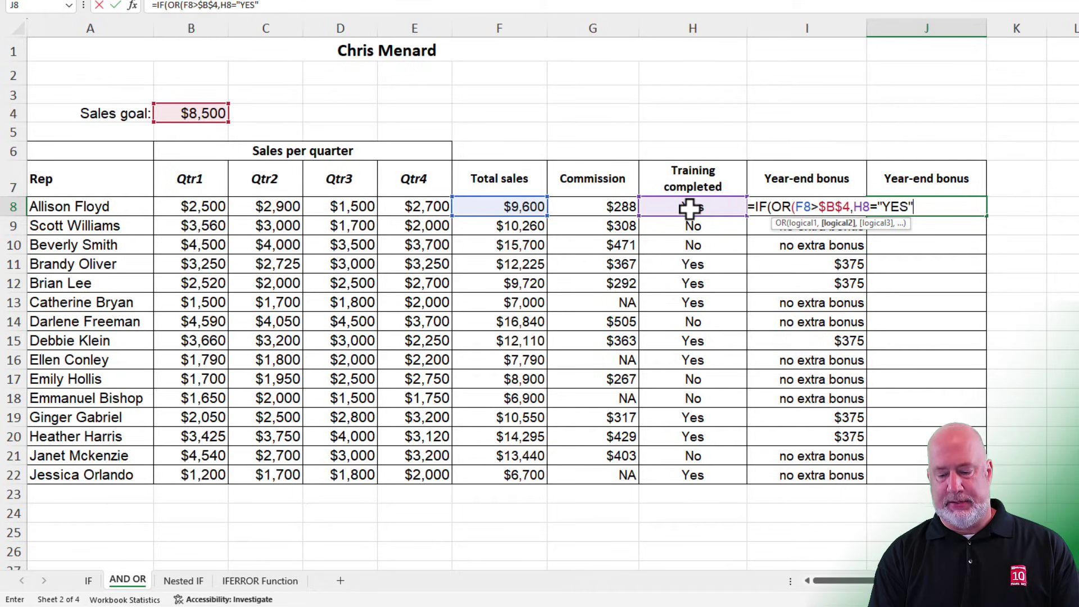
{"action": "type", "text": "),"}
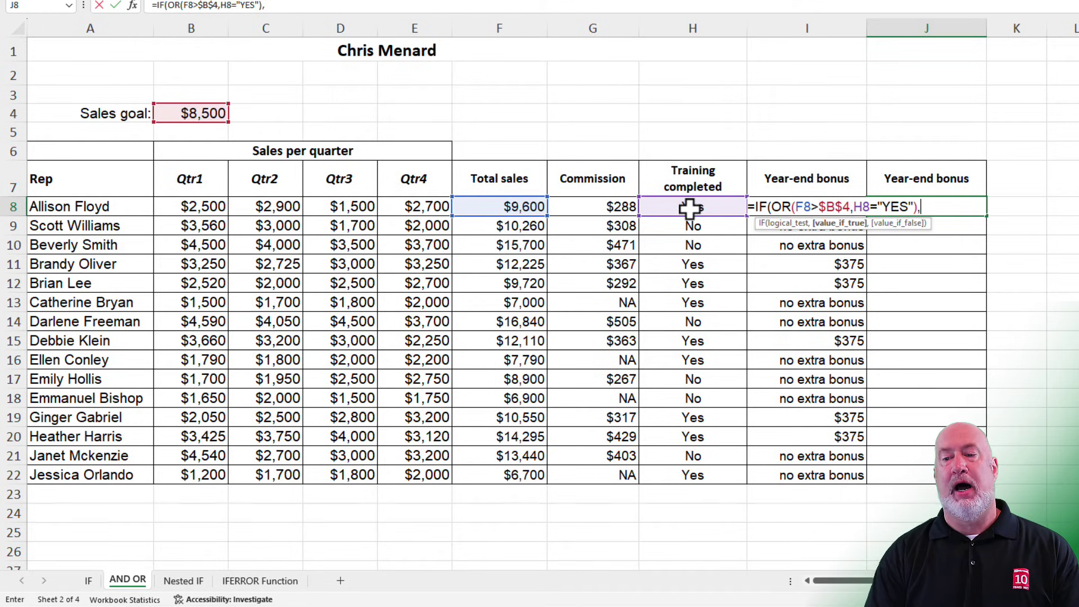
{"action": "type", "text": "160"}
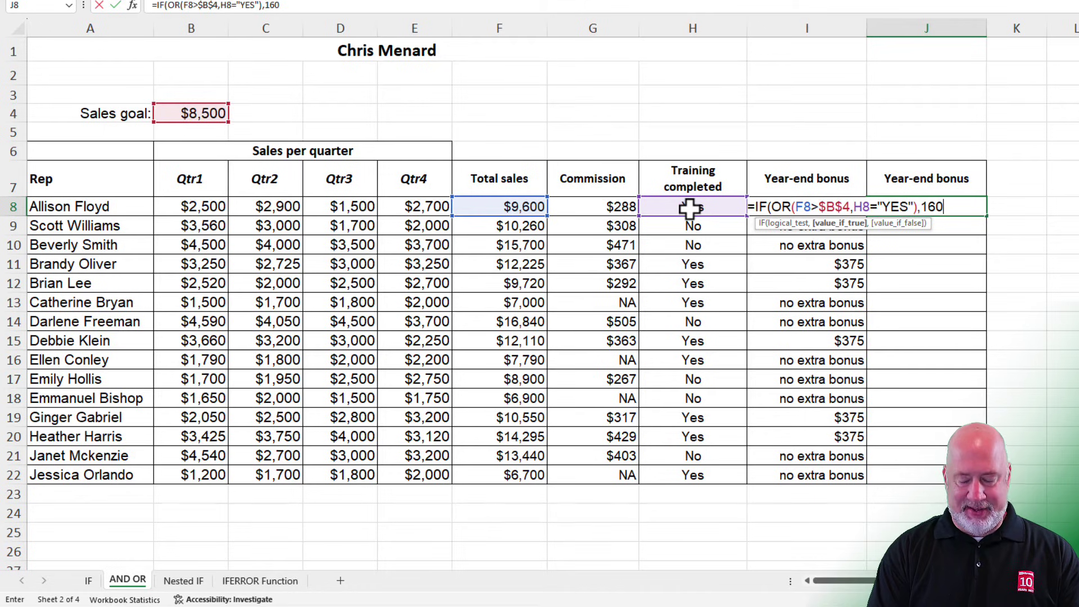
{"action": "type", "text": ",\"\""}
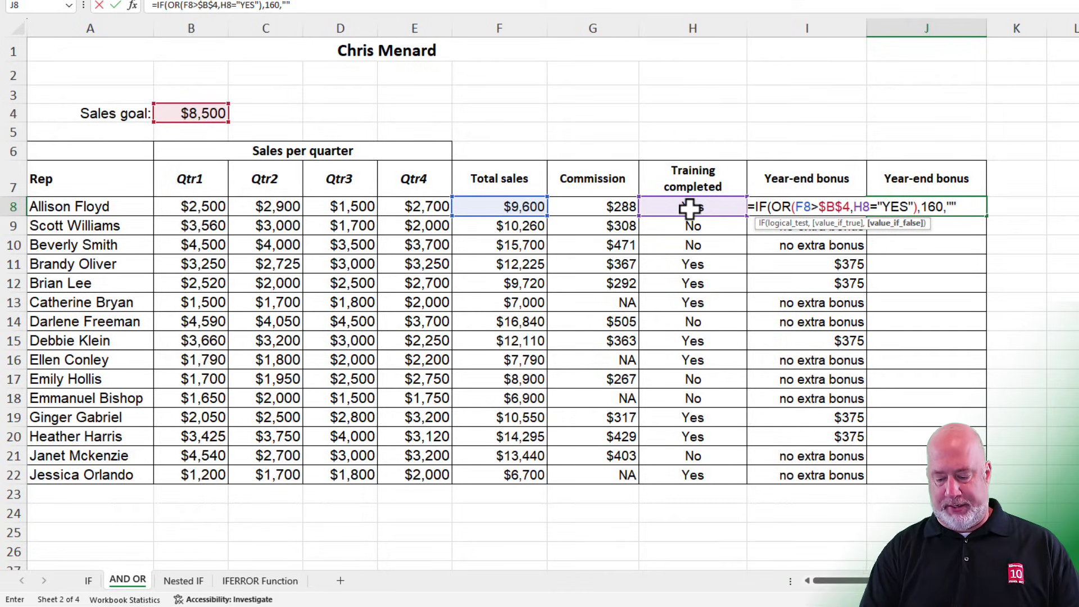
{"action": "type", "text": ")"}
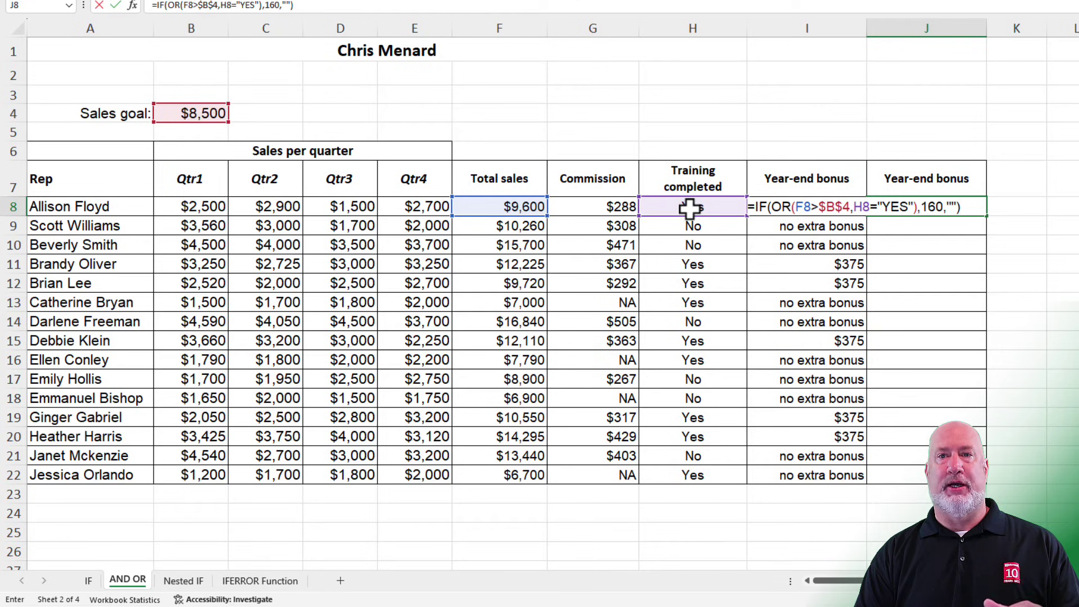
{"action": "key", "text": "Return"}
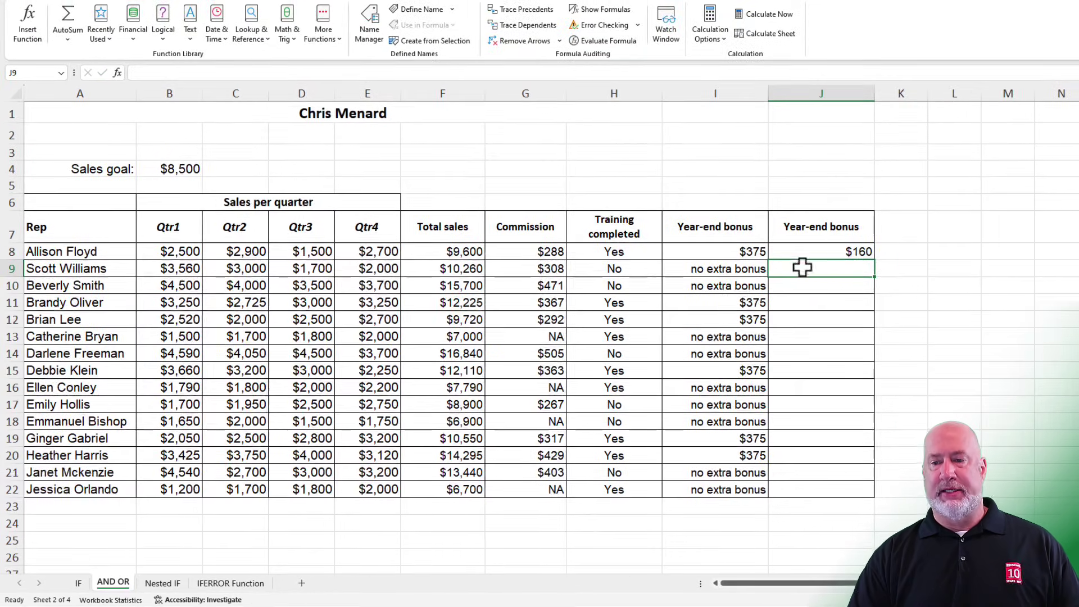
- Fill J8's IF(OR) formula down to J22 and check the copy in J10
{"action": "left_click", "coordinate": [836, 251]}
{"action": "double_click", "coordinate": [874, 260]}
{"action": "left_click", "coordinate": [826, 286]}
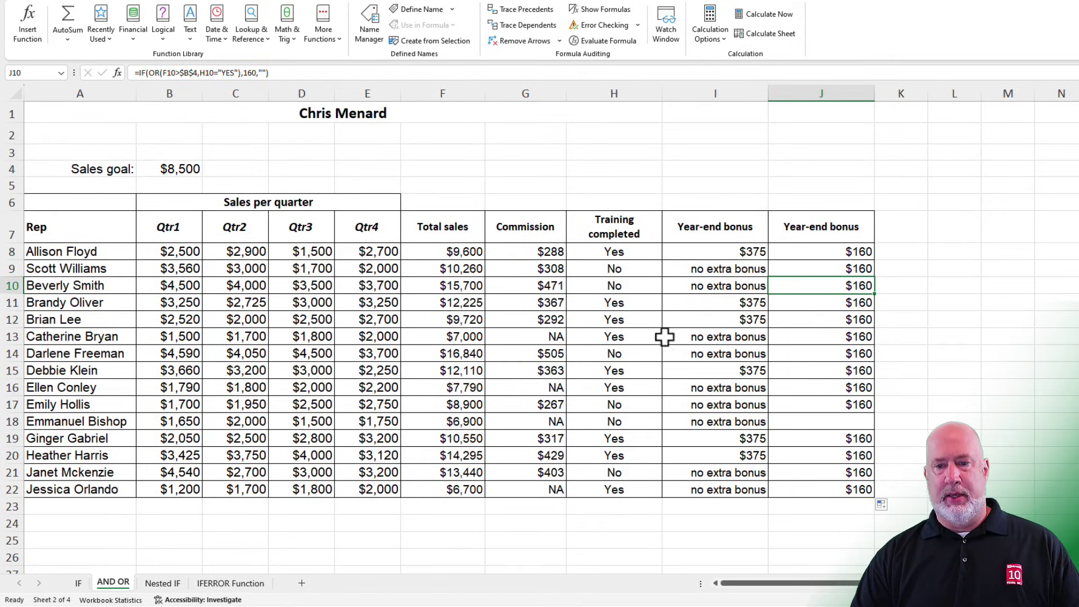
- Test the formula by setting H13 to No, checking J13, then undo the change
{"action": "left_click", "coordinate": [629, 333]}
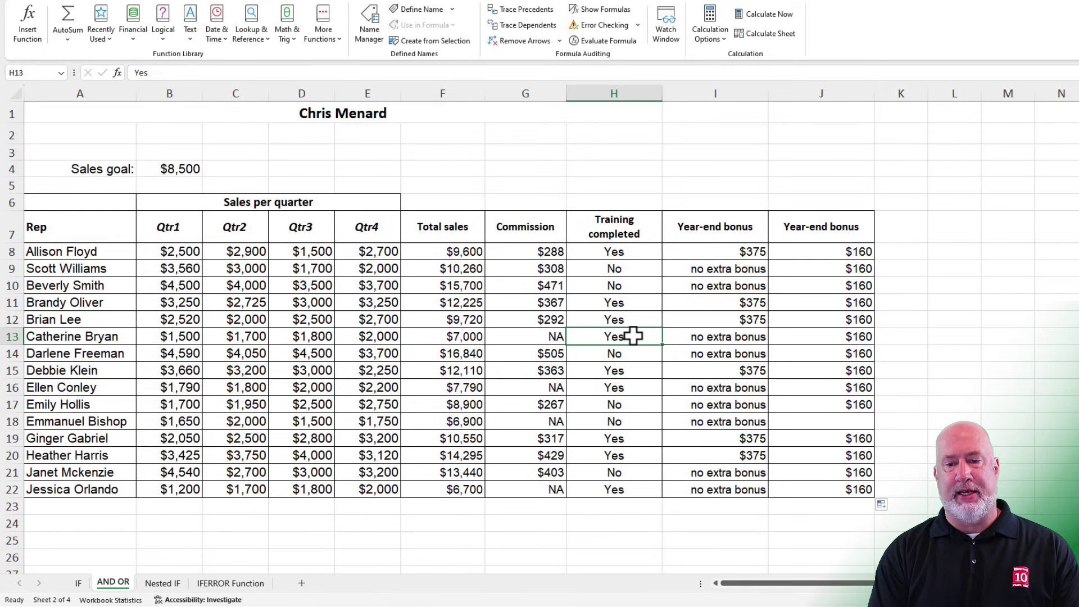
{"action": "type", "text": "No"}
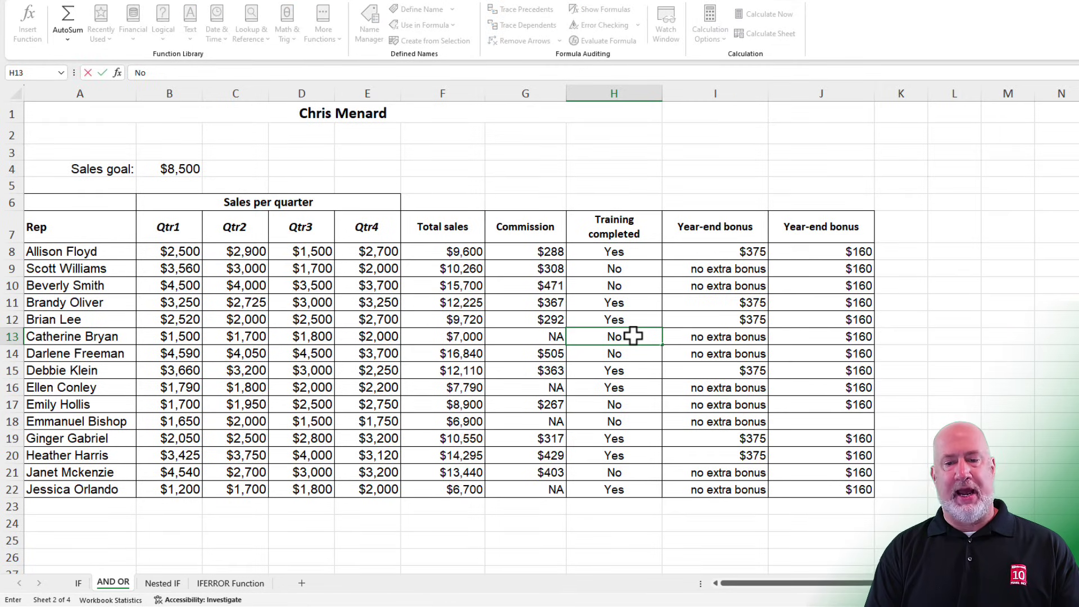
{"action": "key", "text": "ctrl+Return"}
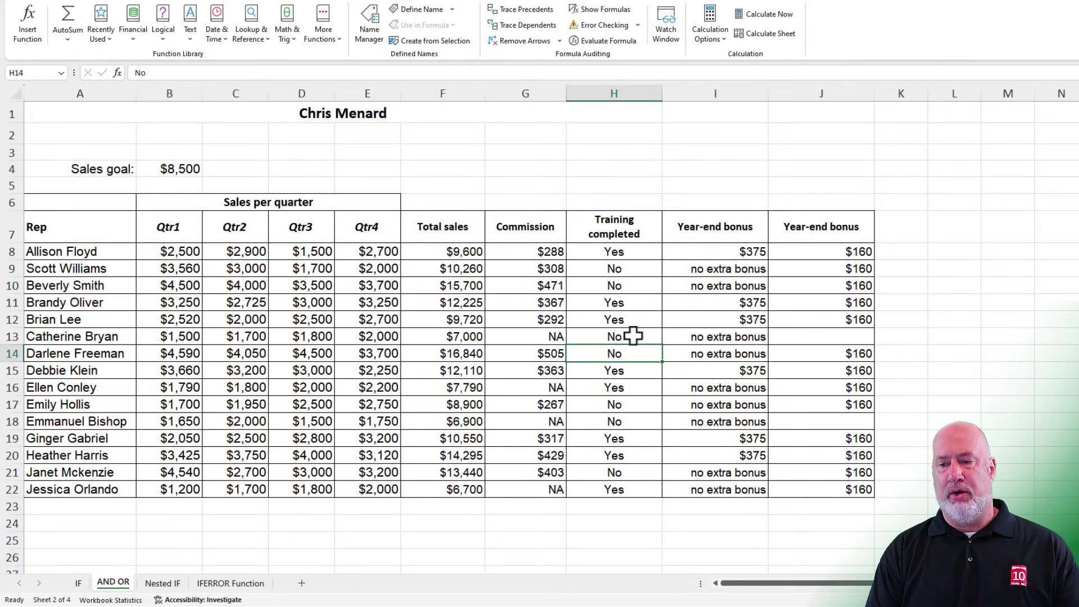
{"action": "key", "text": "Right"}
{"action": "key", "text": "Right"}
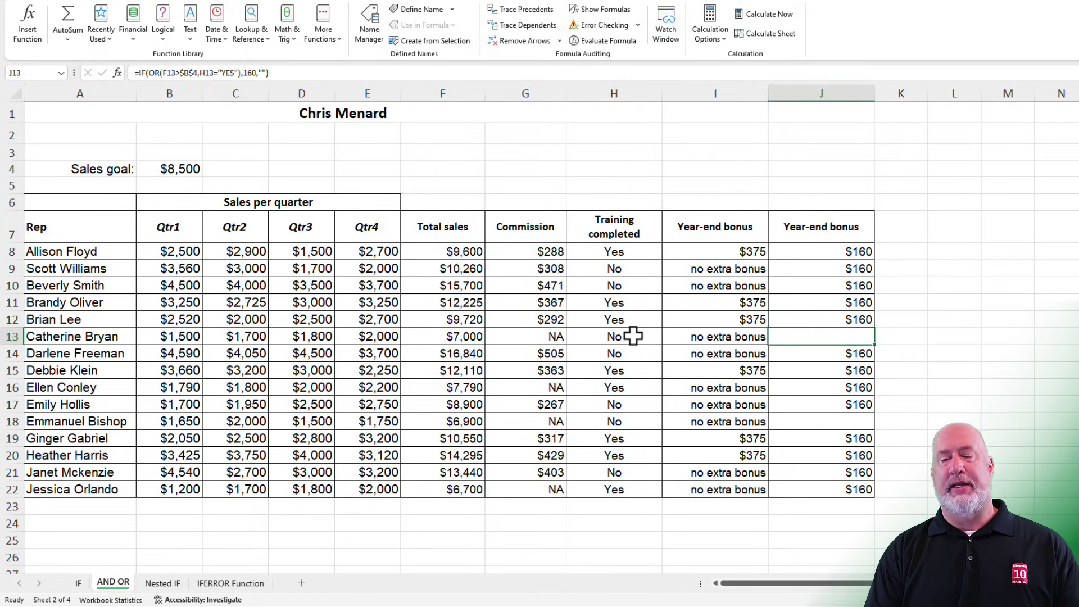
{"action": "key", "text": "Left"}
{"action": "key", "text": "ctrl+z"}
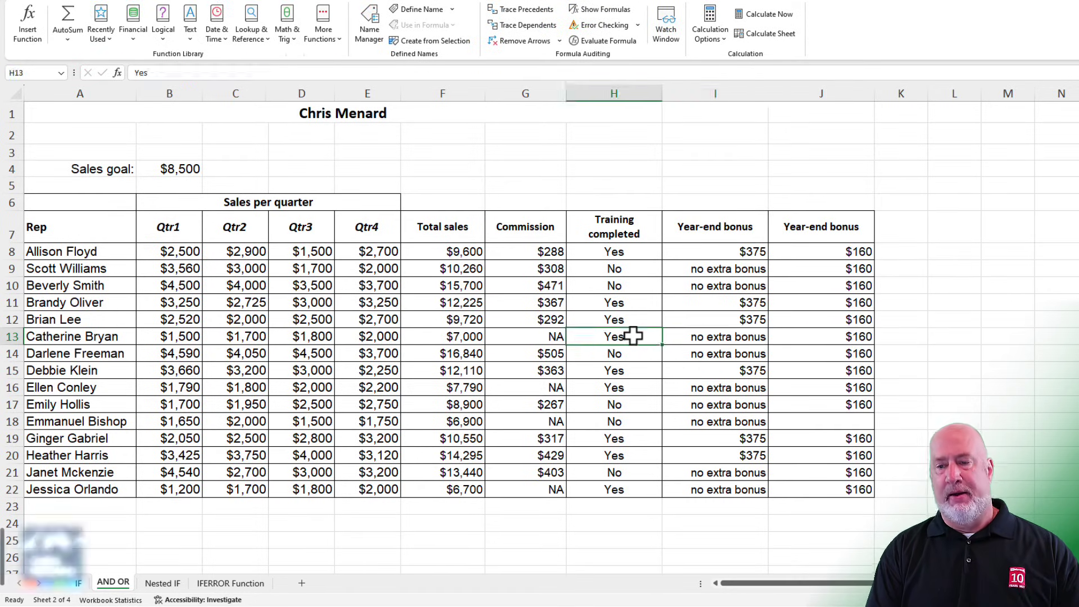